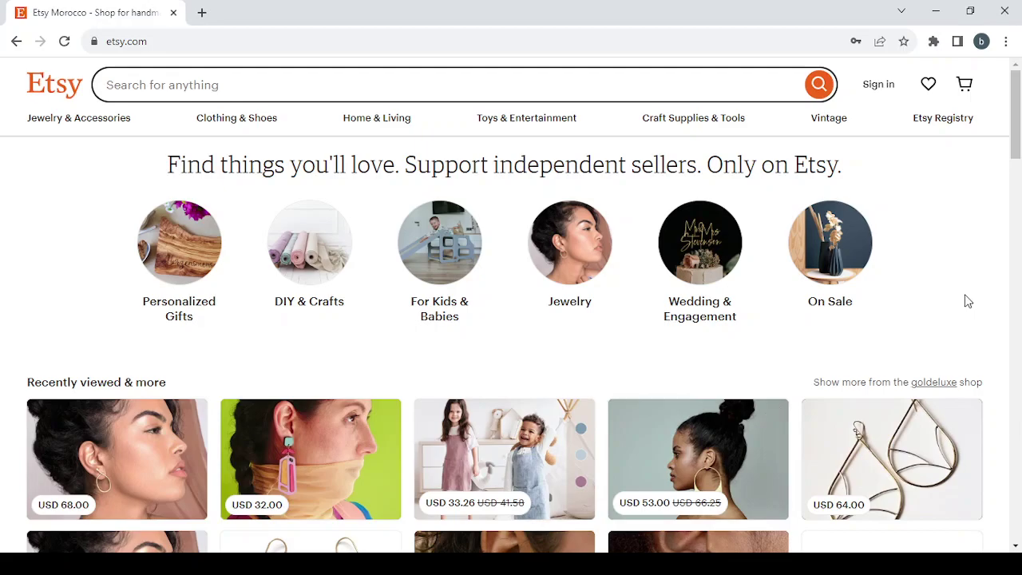
# Browse the recently viewed items on the home page and open the Rectangle Statement Earrings listing.
pyautogui.scroll(-6, 966, 301)
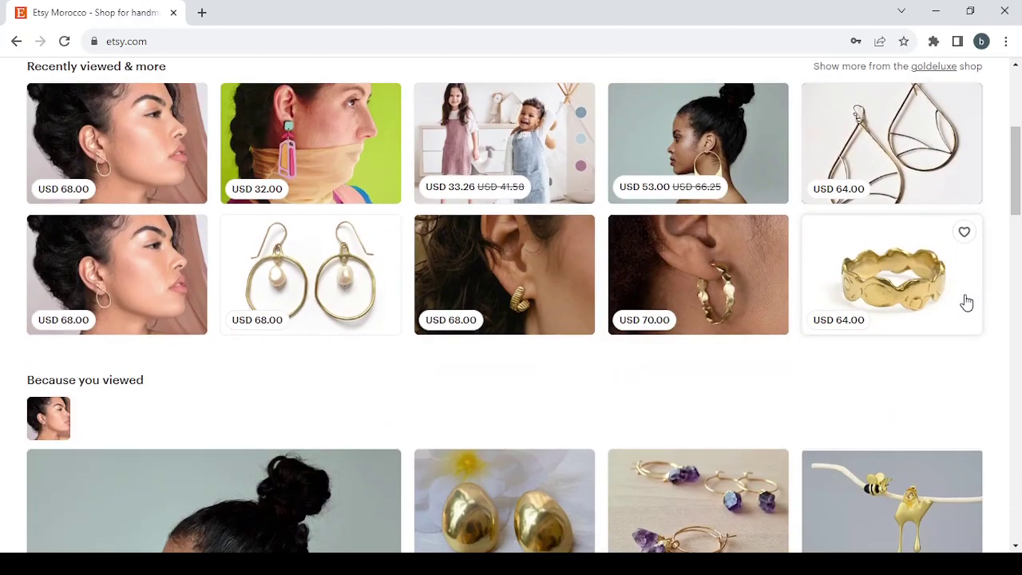
pyautogui.scroll(2, 967, 301)
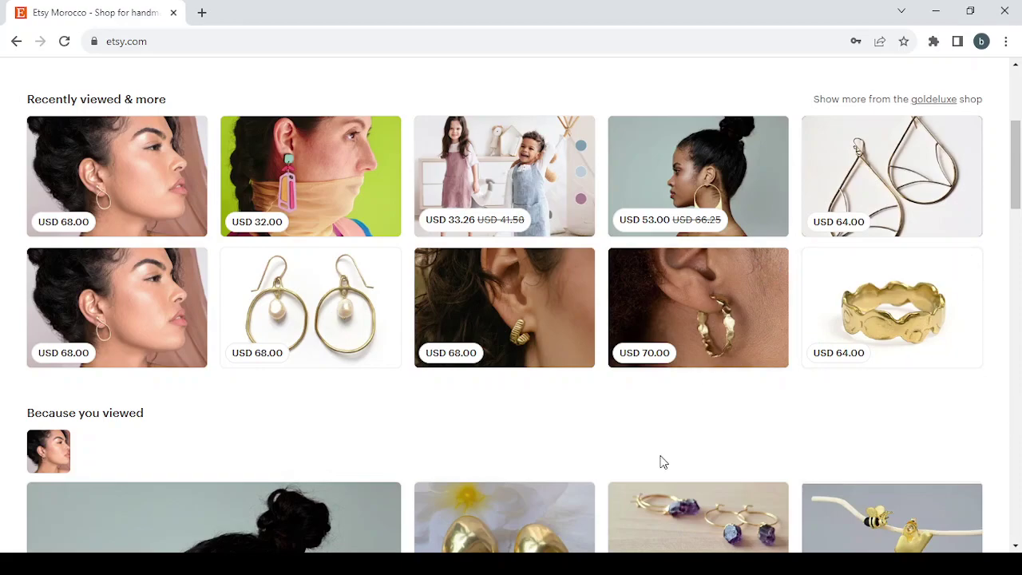
pyautogui.scroll(1, 307, 237)
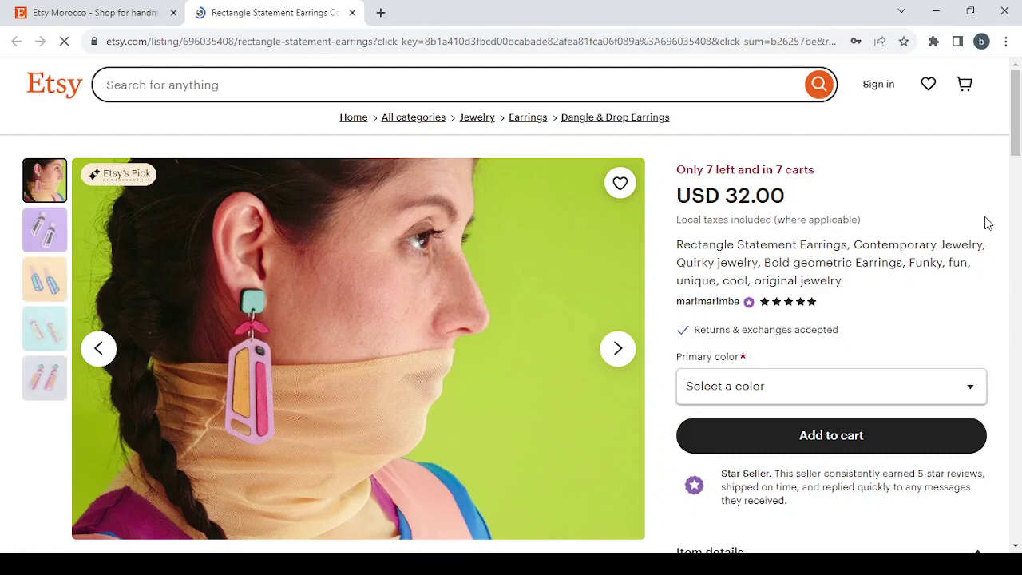
# Examine the earrings listing's price, reviews, item details and shipping policies, expanding the full item description.
pyautogui.scroll(-2, 986, 226)
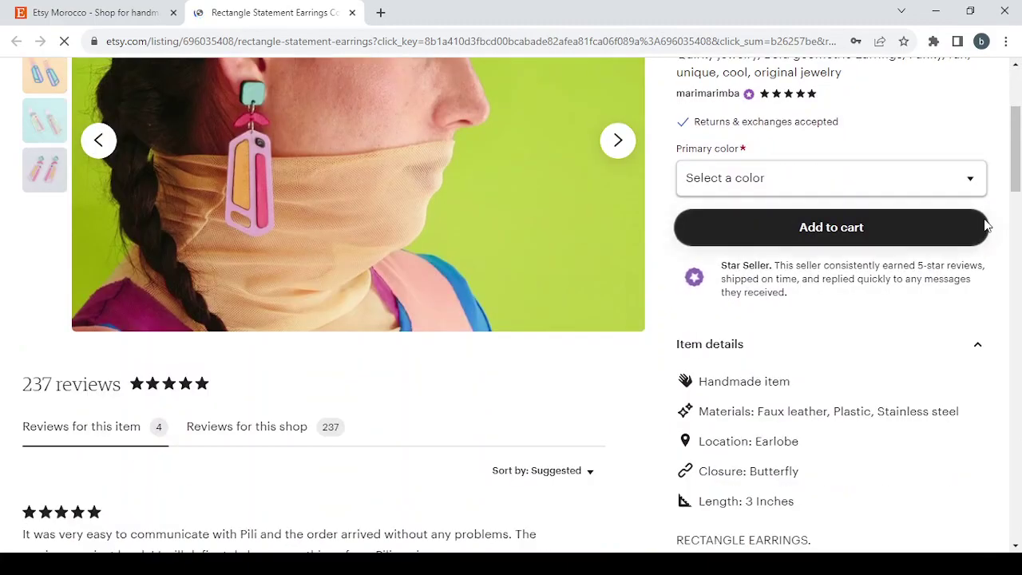
pyautogui.scroll(2, 987, 225)
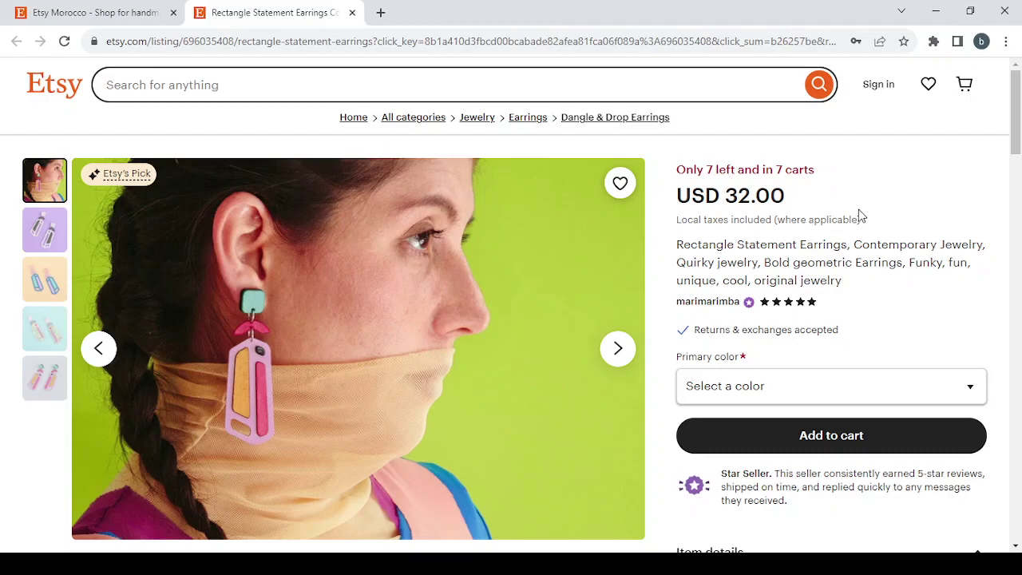
pyautogui.scroll(-2, 860, 215)
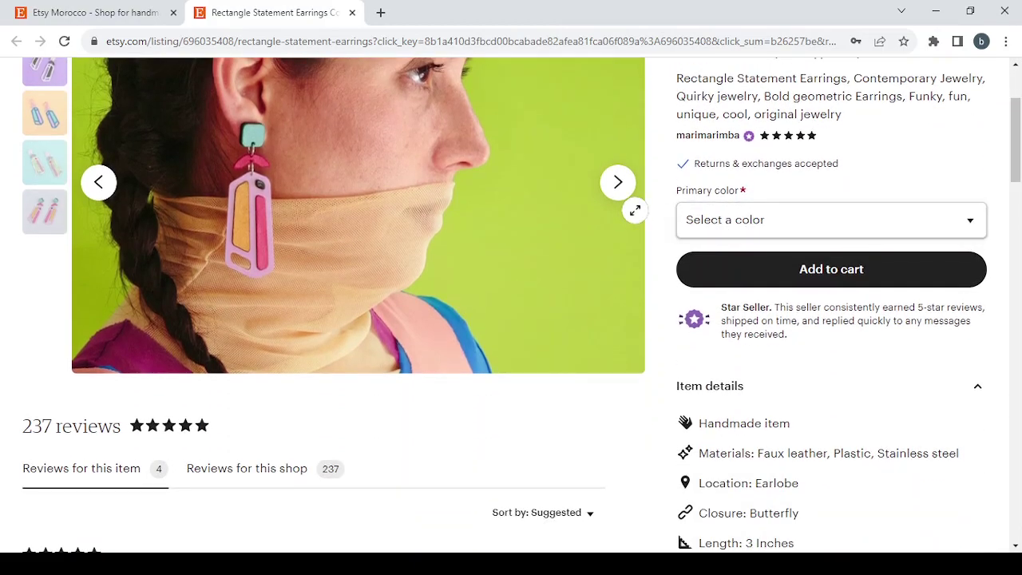
pyautogui.scroll(-4, 667, 351)
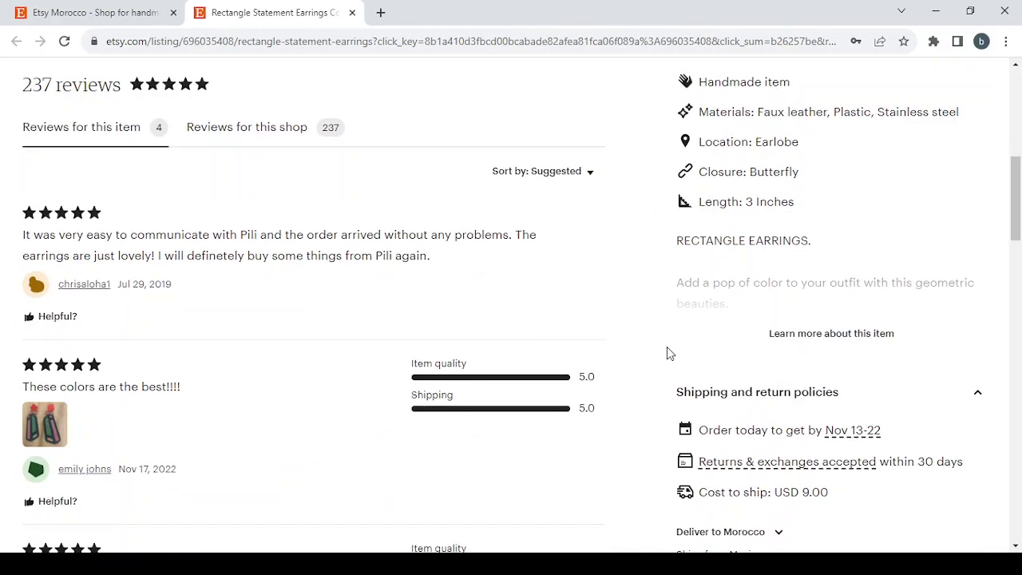
pyautogui.scroll(-2, 668, 348)
pyautogui.scroll(6, 668, 349)
pyautogui.scroll(-3, 921, 525)
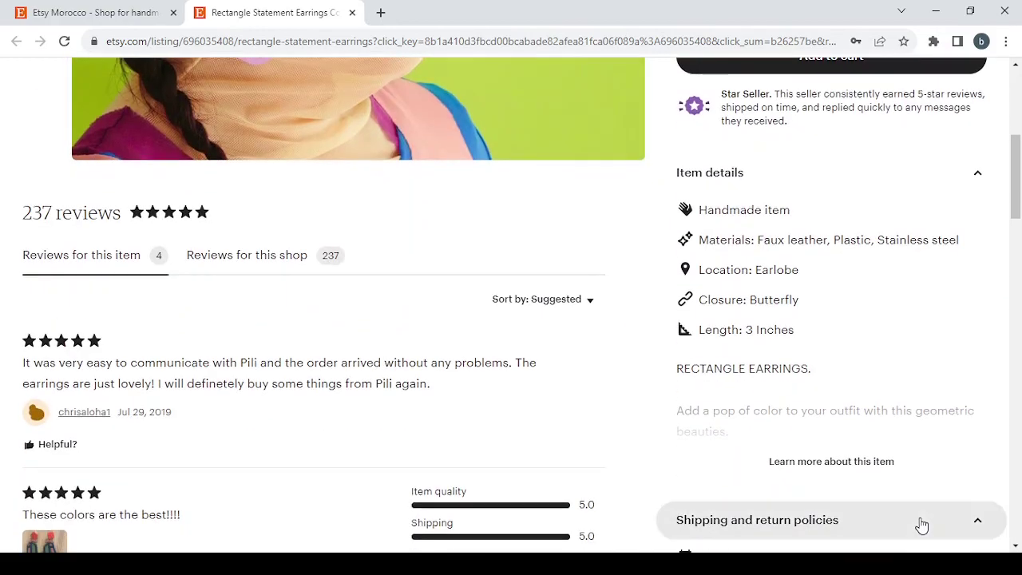
pyautogui.click(850, 466)
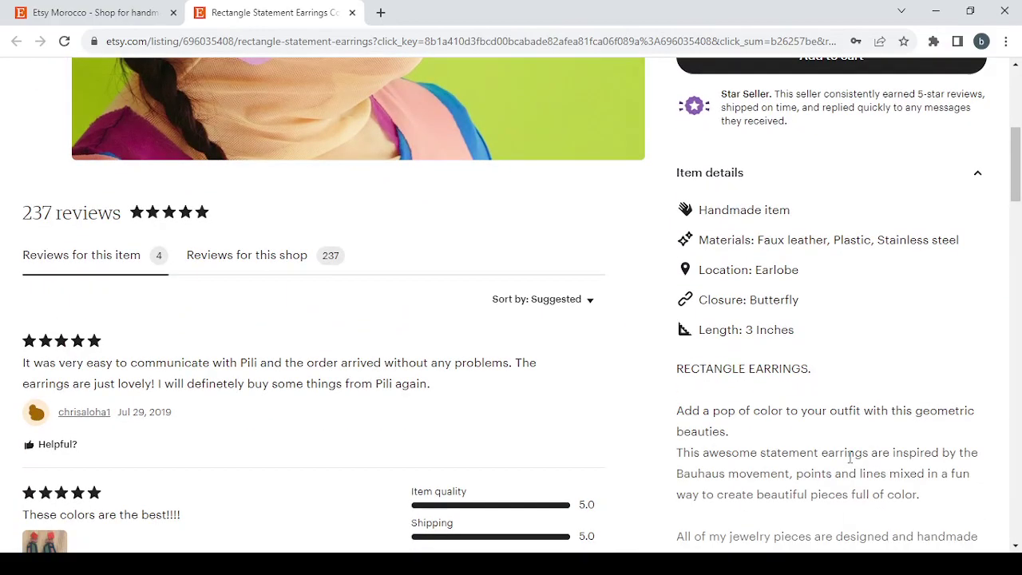
pyautogui.scroll(-2, 754, 428)
pyautogui.scroll(1, 754, 428)
pyautogui.scroll(7, 753, 428)
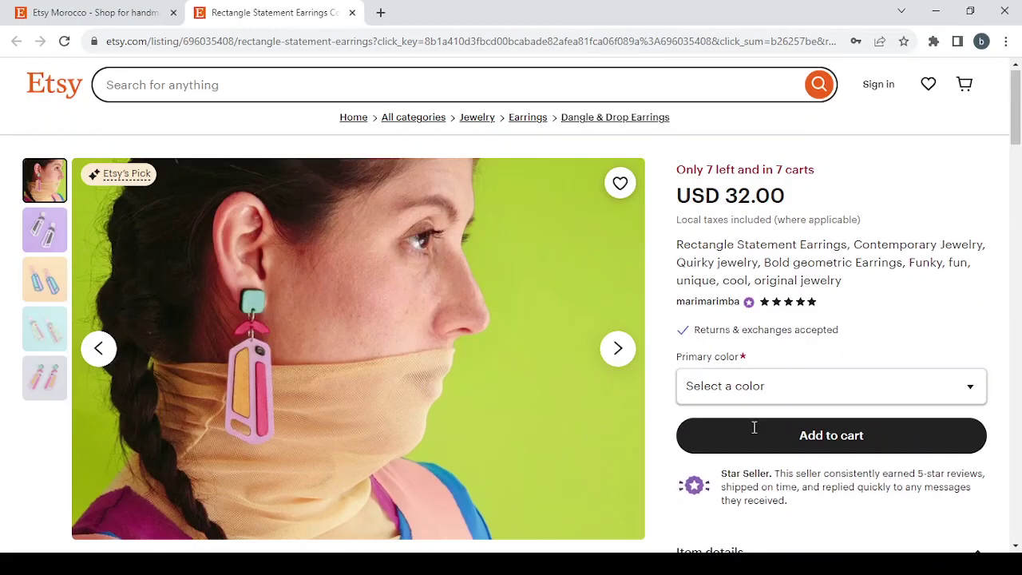
# View the next product photo in the earrings listing, and close the listing.
pyautogui.scroll(-1, 354, 363)
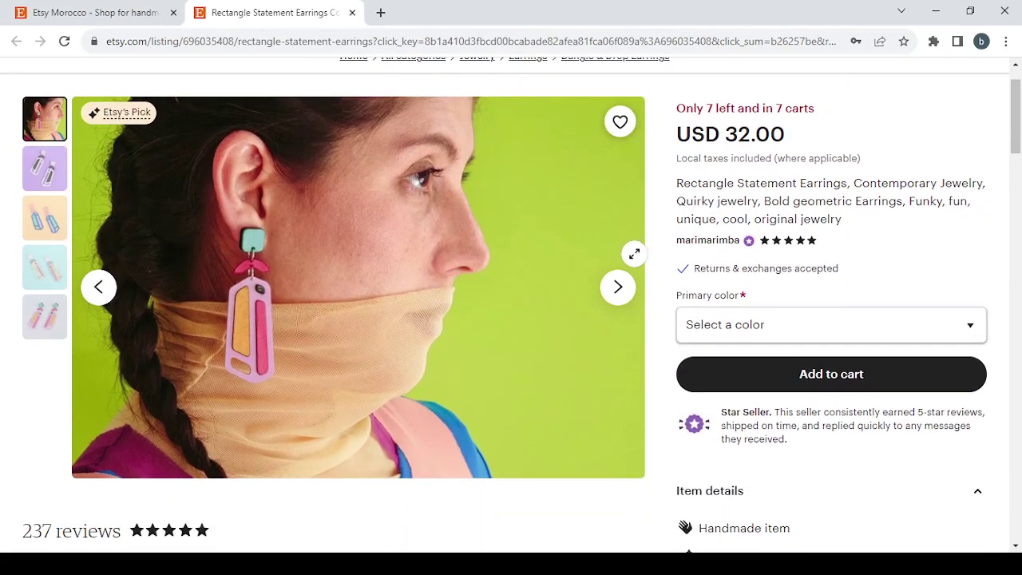
pyautogui.click(619, 297)
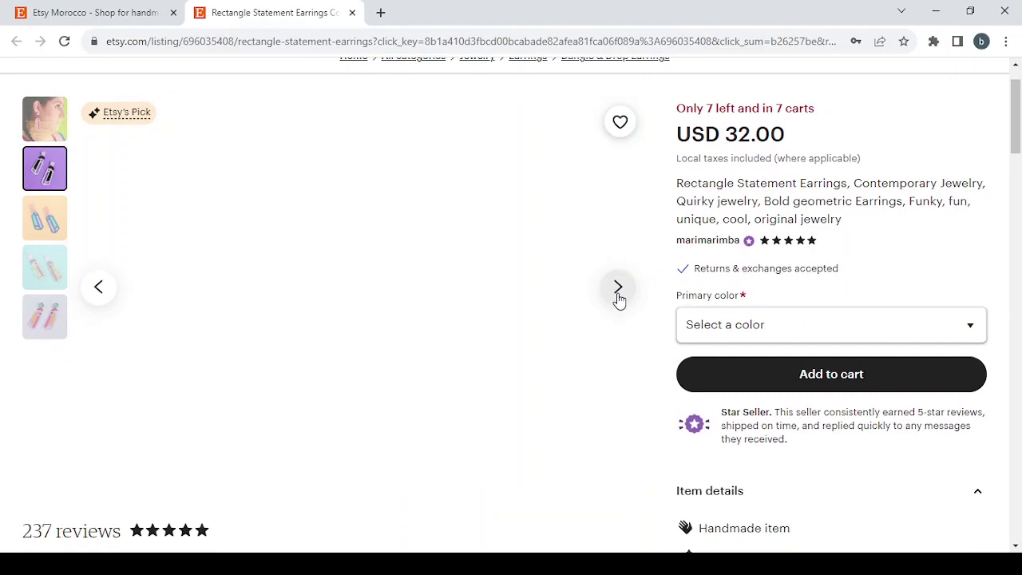
pyautogui.scroll(1, 388, 231)
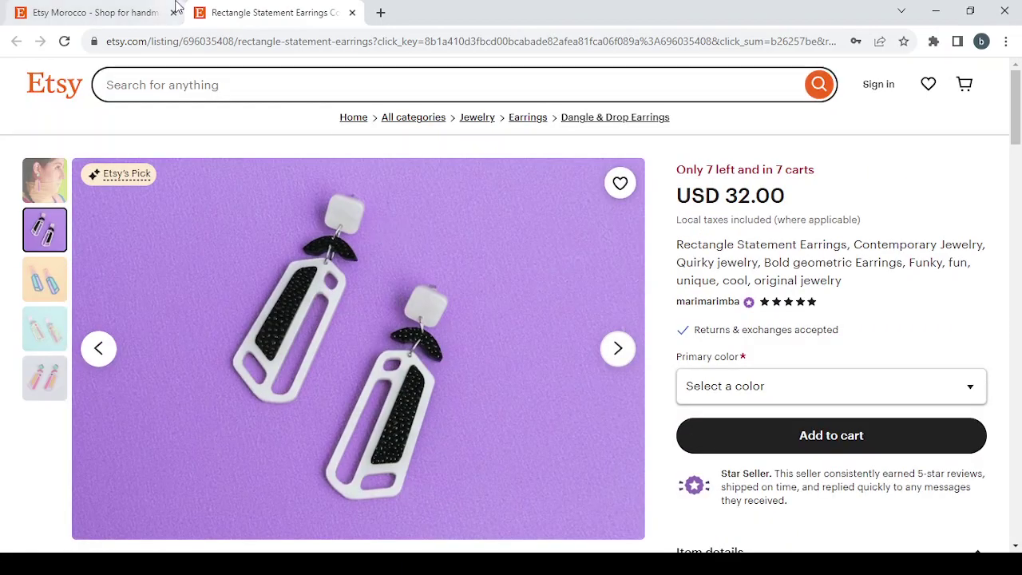
pyautogui.click(353, 12)
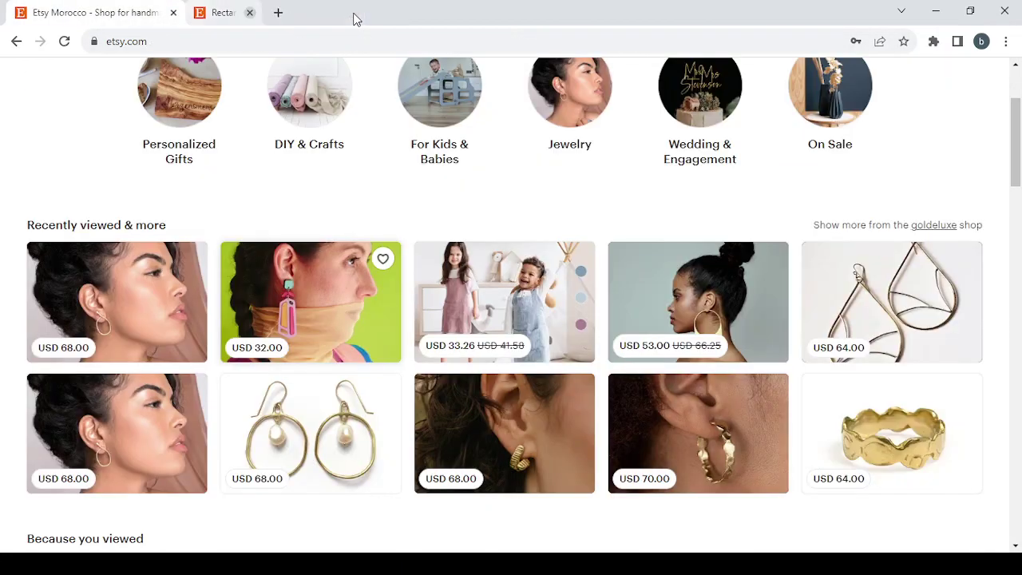
# Sign in to the Etsy account with the prefilled email address and password.
pyautogui.scroll(2, 645, 247)
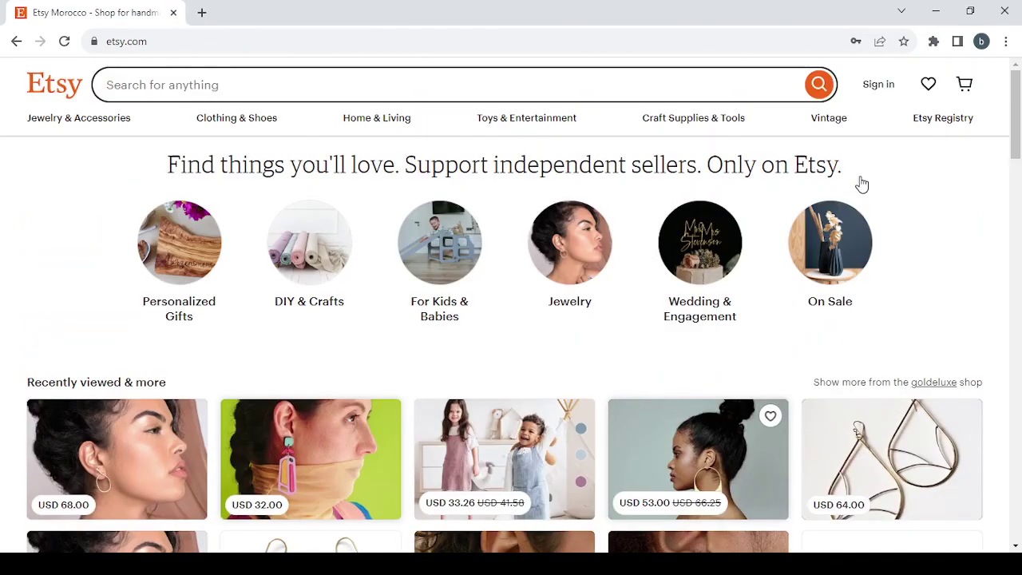
pyautogui.click(879, 84)
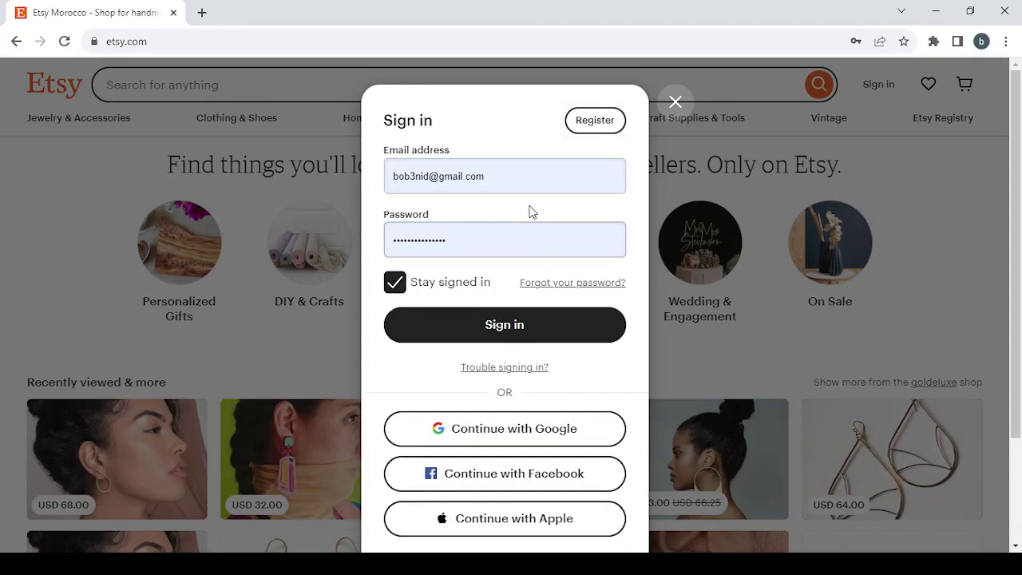
pyautogui.click(530, 326)
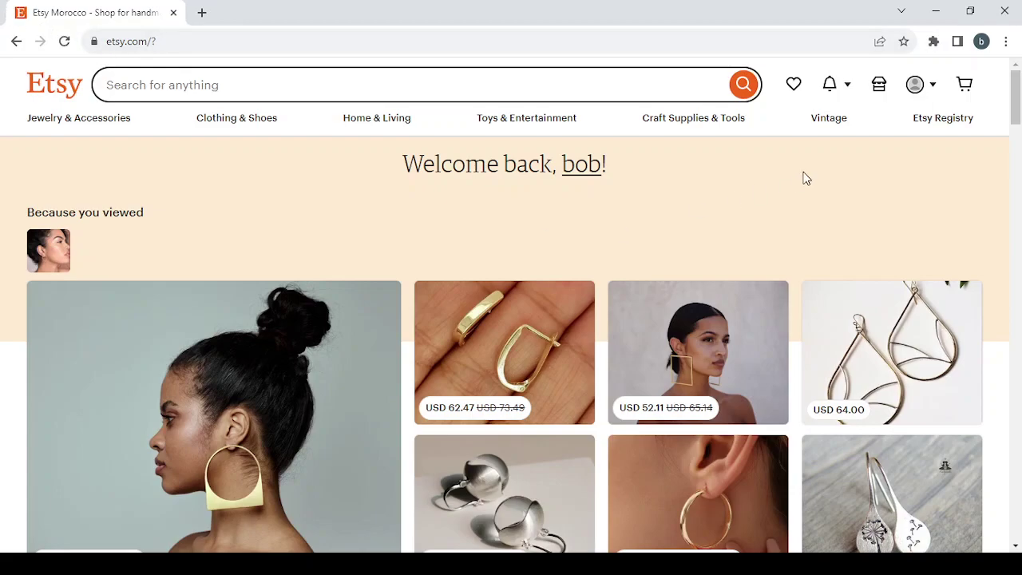
# Open the shop setup and return to its Shop preferences stage to review the language, country and currency.
pyautogui.click(879, 96)
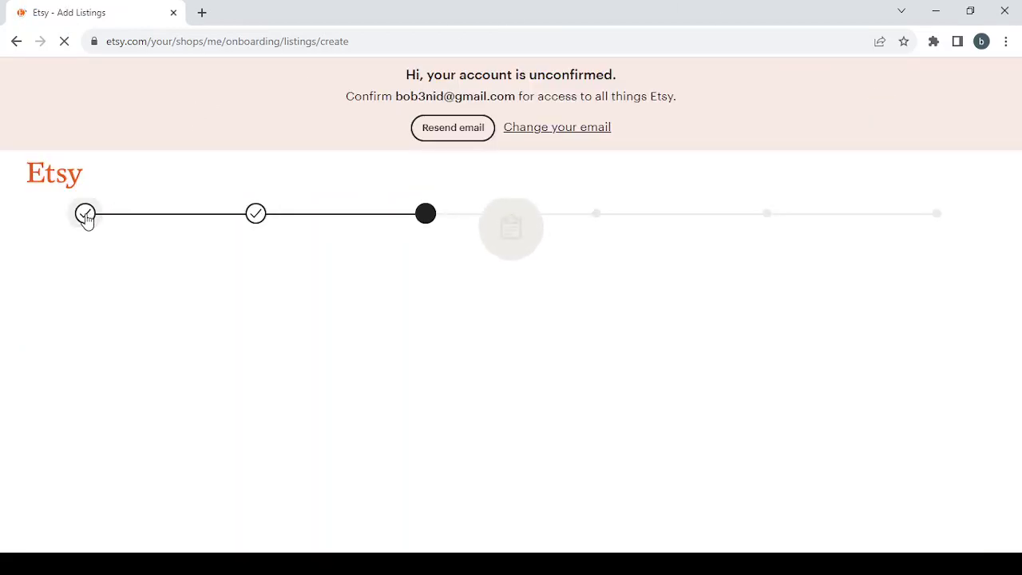
pyautogui.click(85, 215)
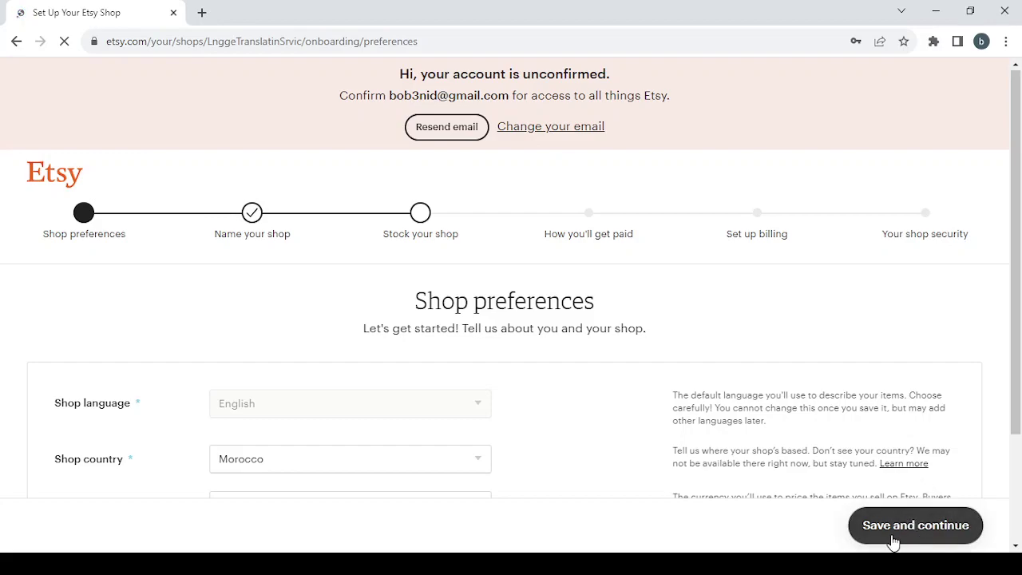
pyautogui.scroll(-2, 294, 334)
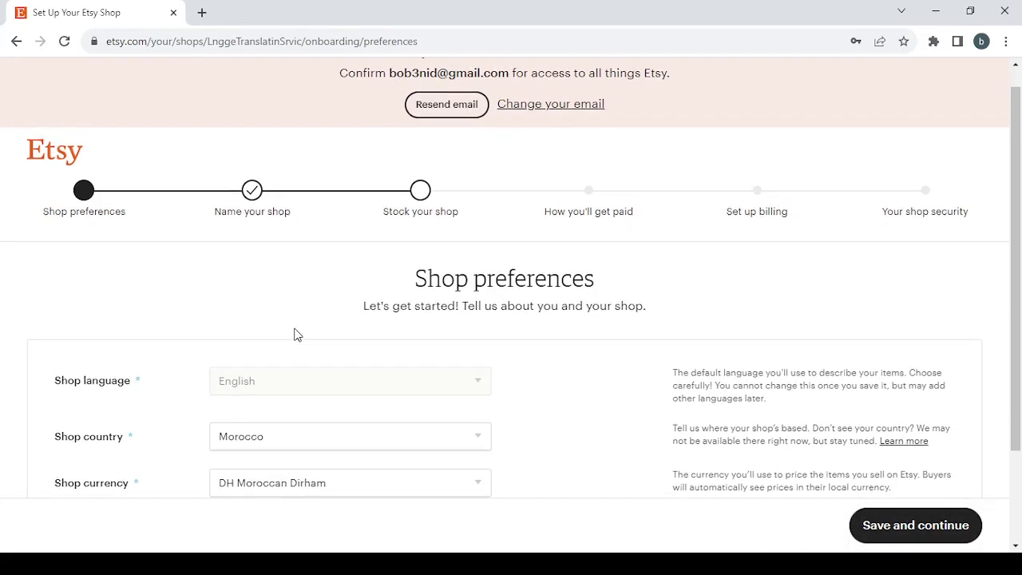
pyautogui.moveTo(346, 286)
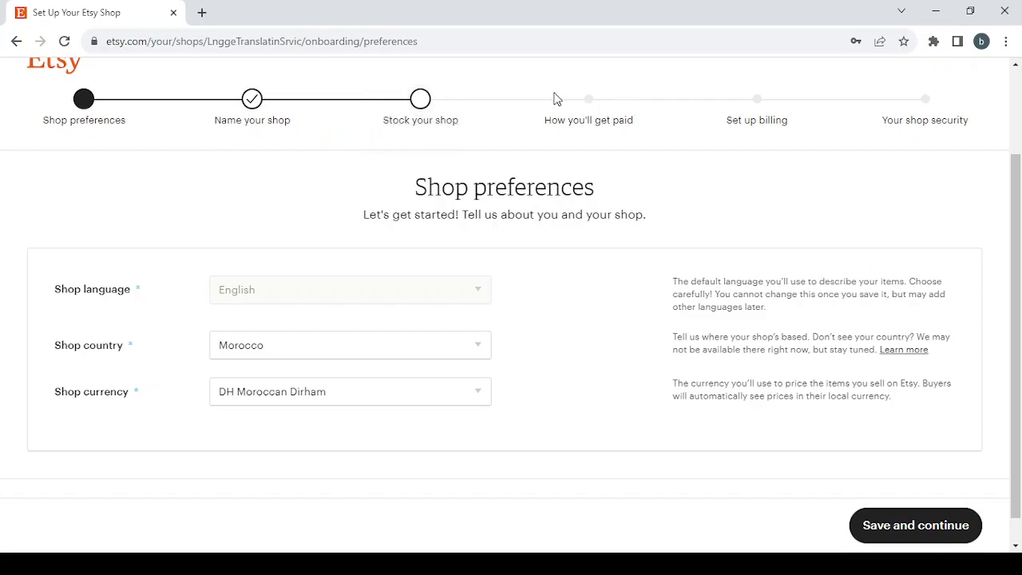
pyautogui.scroll(2, 663, 203)
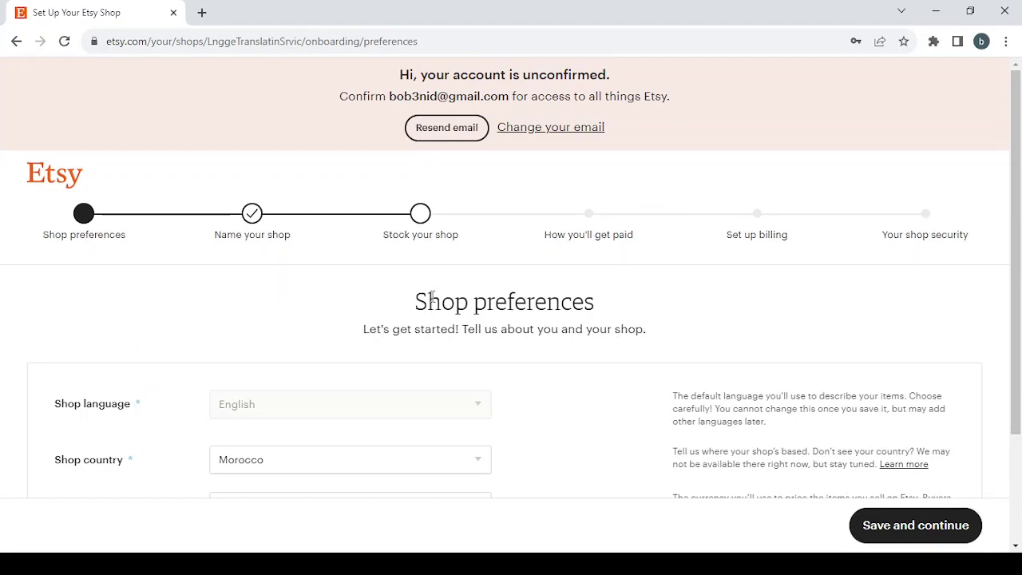
pyautogui.scroll(-2, 431, 297)
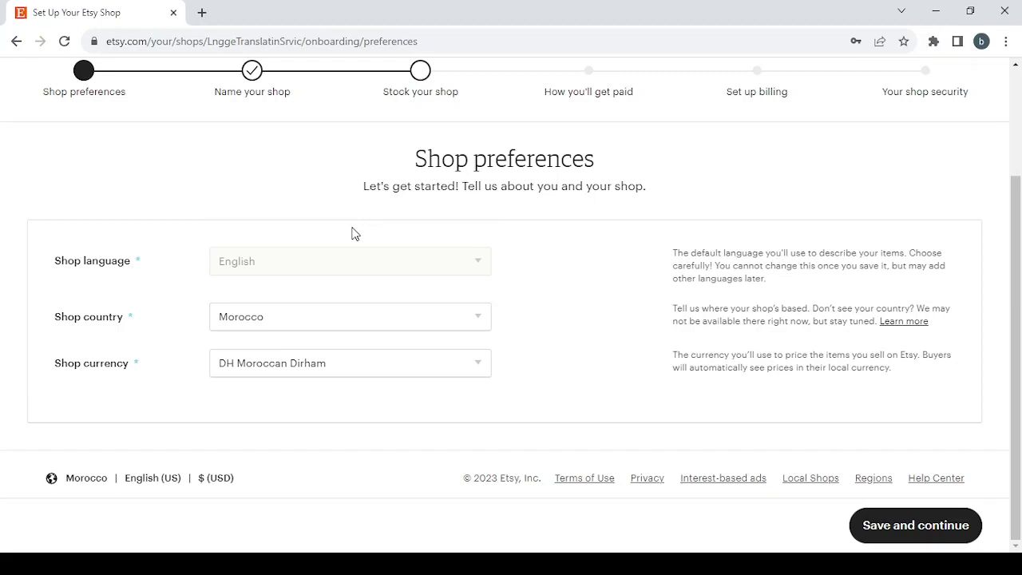
# Set the shop currency to United States Dollar and save the shop preferences.
pyautogui.click(343, 362)
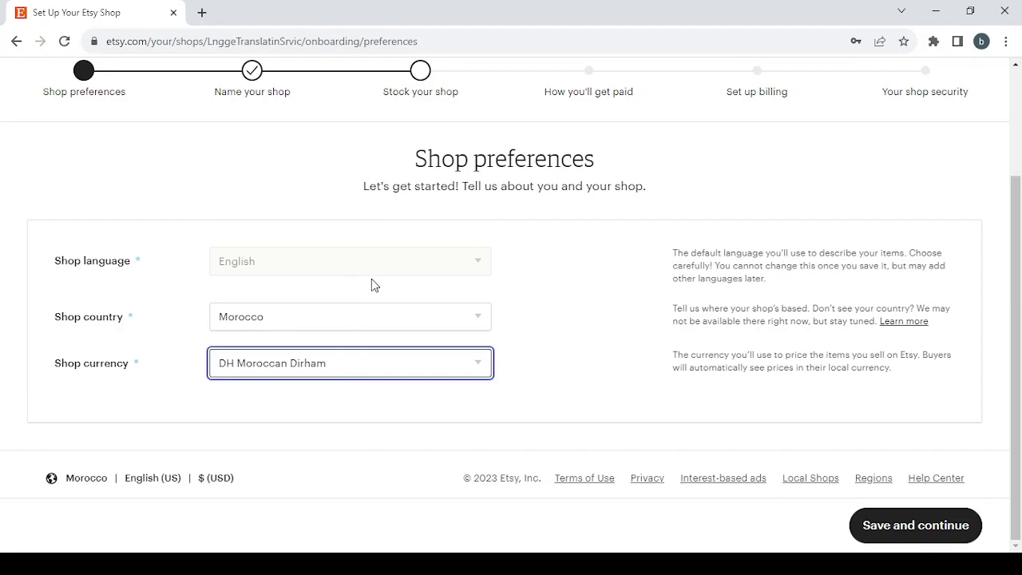
pyautogui.click(394, 112)
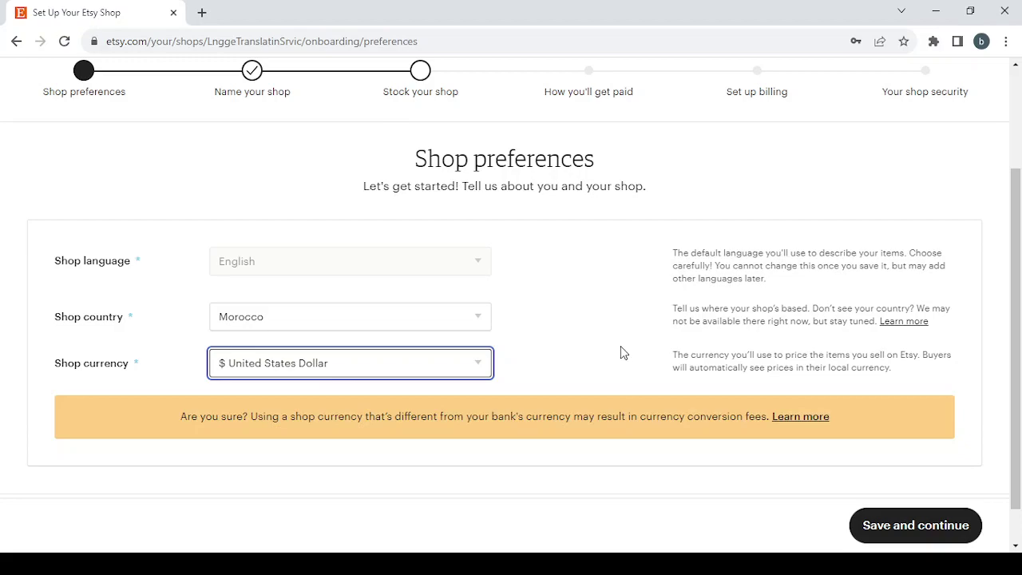
pyautogui.scroll(-1, 623, 352)
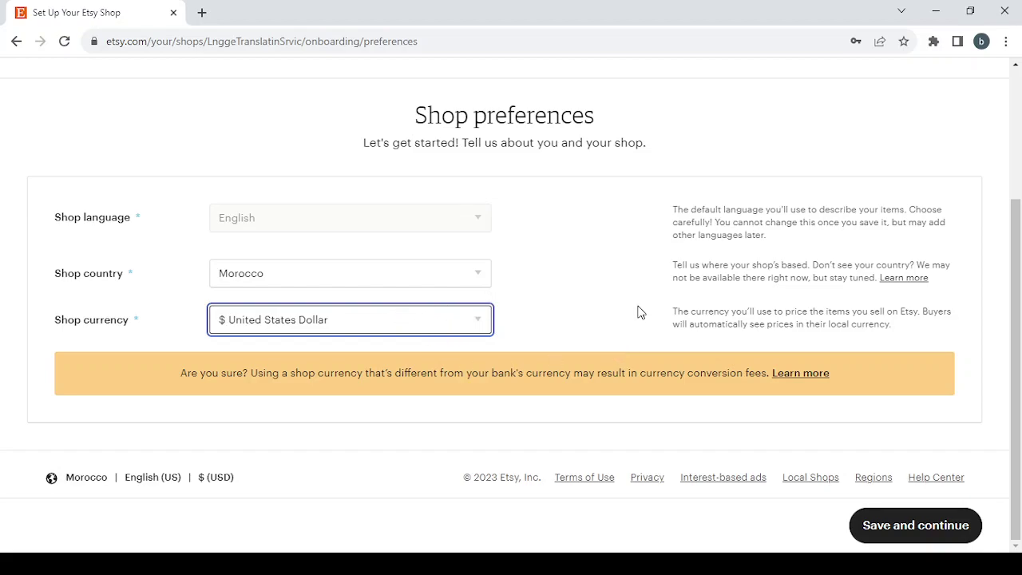
pyautogui.click(888, 527)
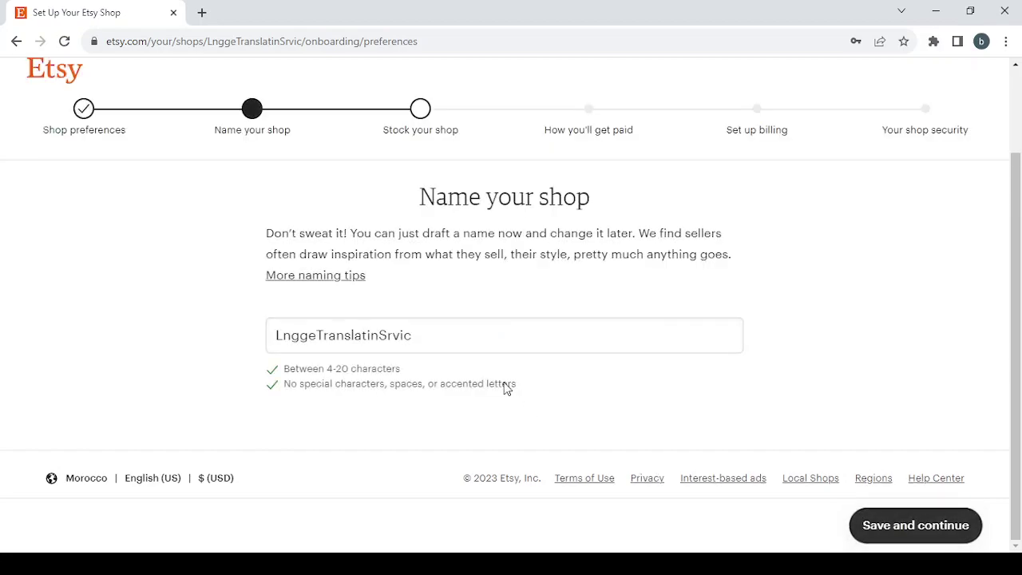
# Rename the shop to VirtualEventTickets, without spaces, and save the name to continue to the listing form.
pyautogui.doubleClick(412, 336)
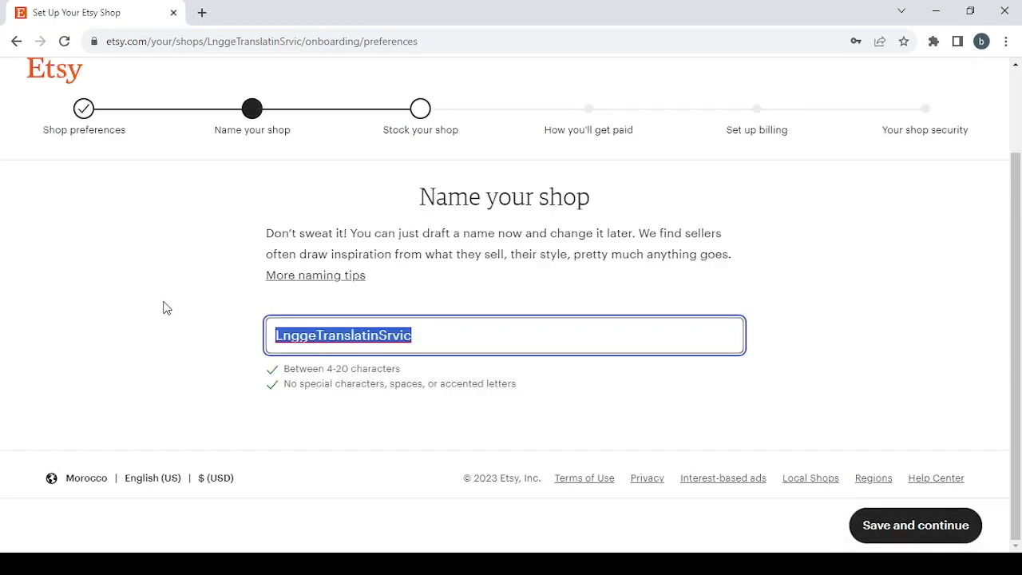
pyautogui.press('BackSpace')
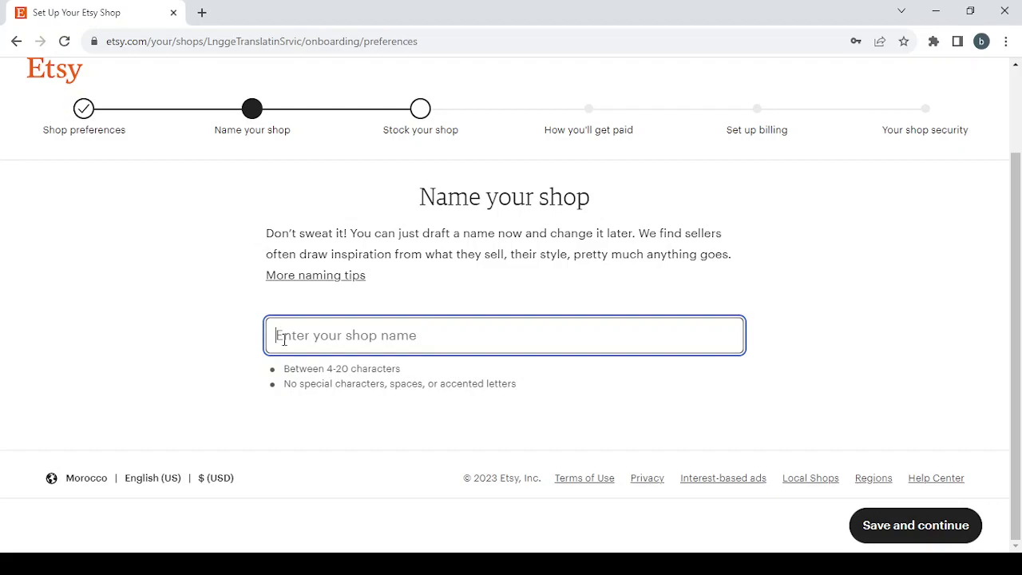
pyautogui.write('Virtual Event Tickets')
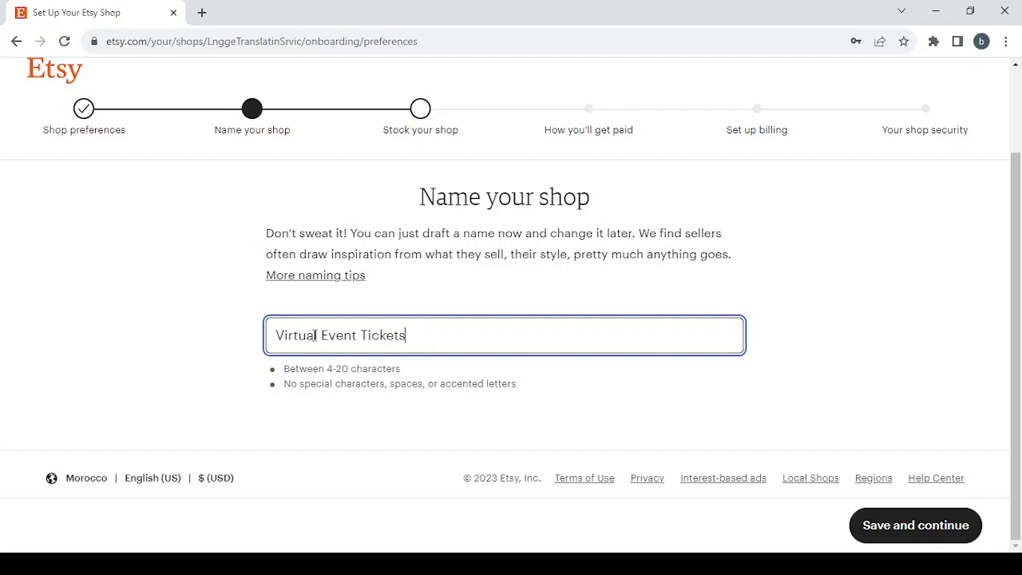
pyautogui.click(321, 335)
pyautogui.press('BackSpace')
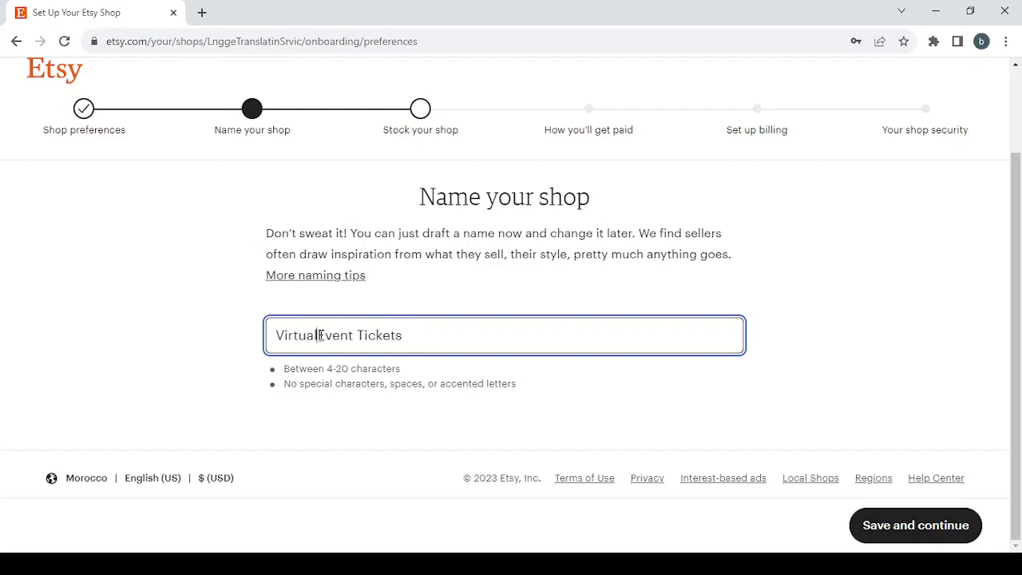
pyautogui.click(358, 335)
pyautogui.press('BackSpace')
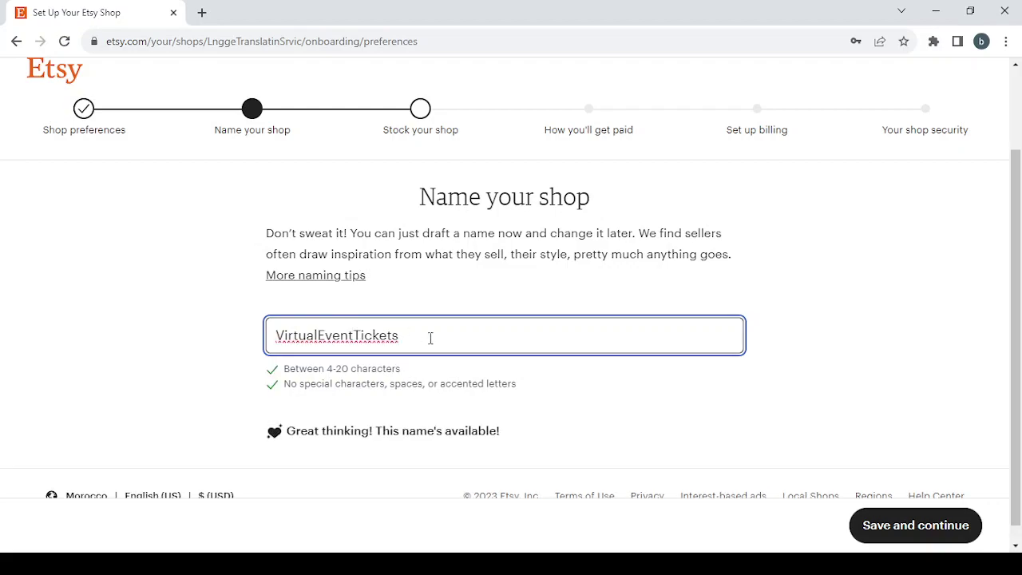
pyautogui.scroll(-1, 622, 436)
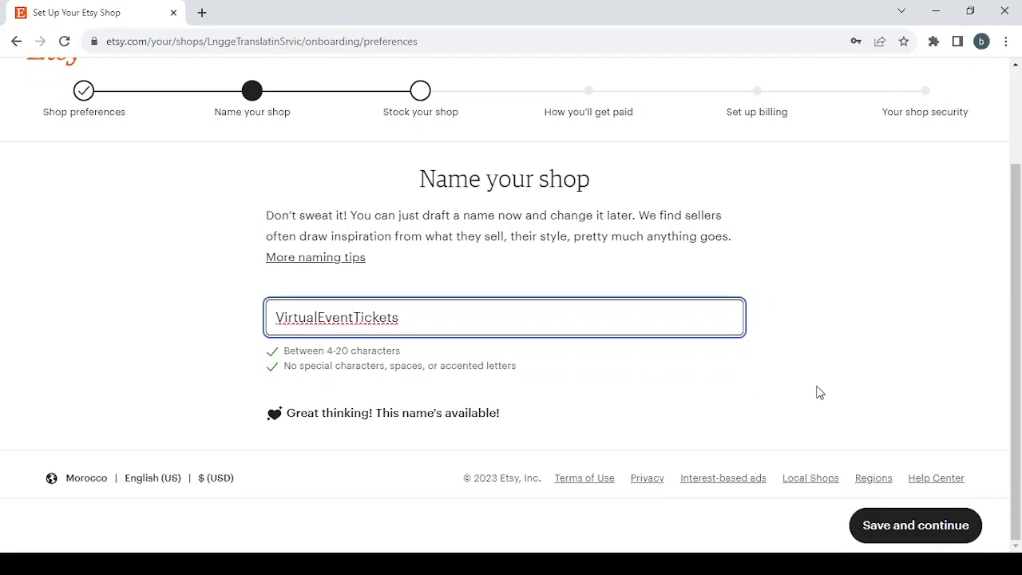
pyautogui.click(907, 535)
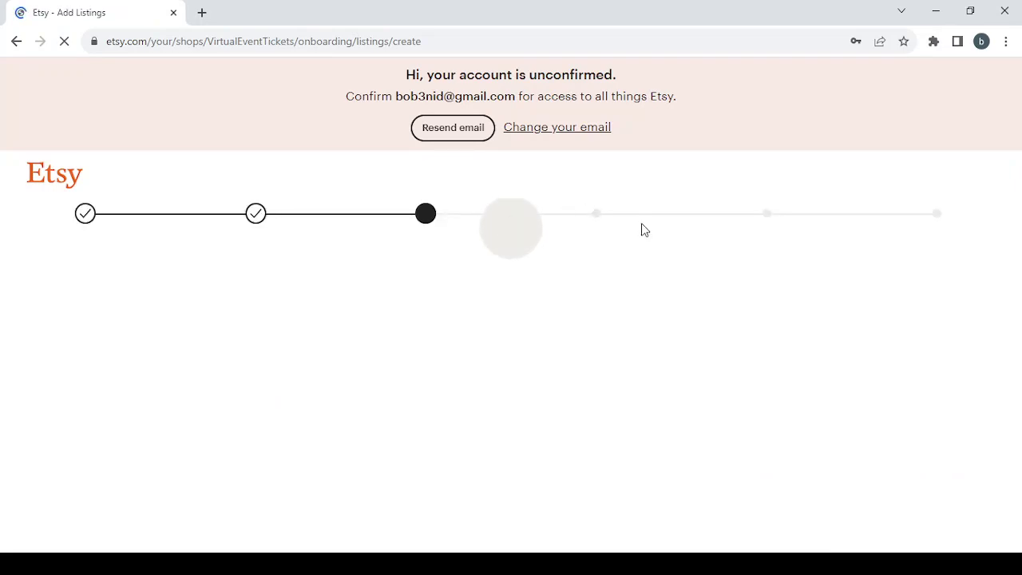
pyautogui.scroll(-3, 694, 317)
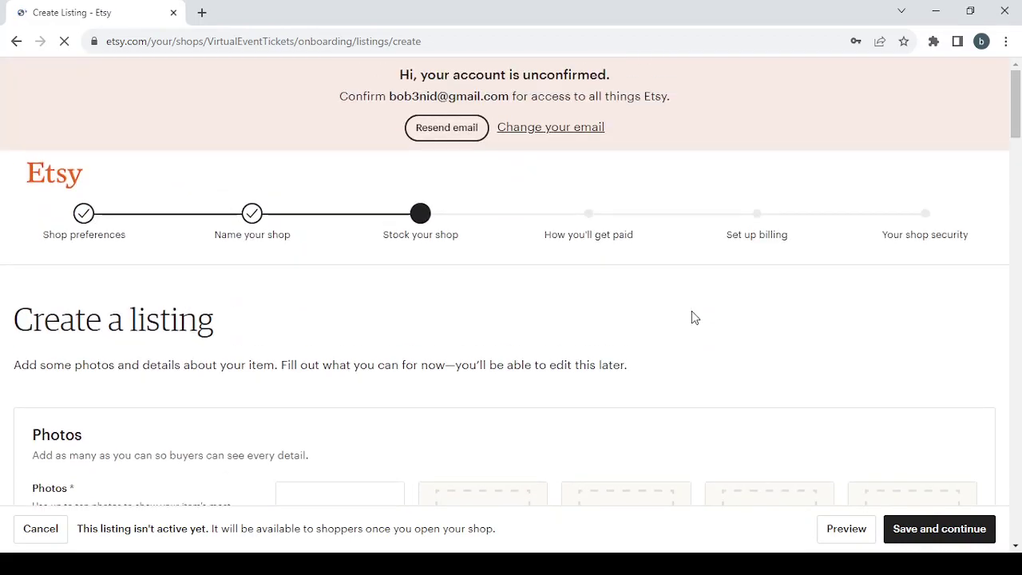
# Examine the photo requirements on the new listing form and try to save the listing while it is still empty.
pyautogui.scroll(-4, 694, 317)
pyautogui.scroll(-3, 724, 294)
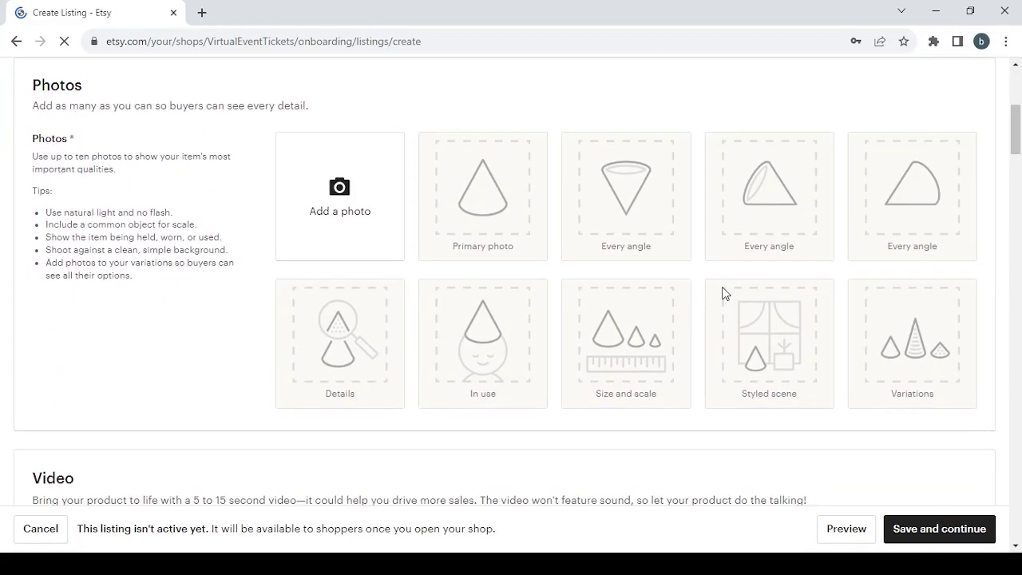
pyautogui.scroll(-2, 669, 375)
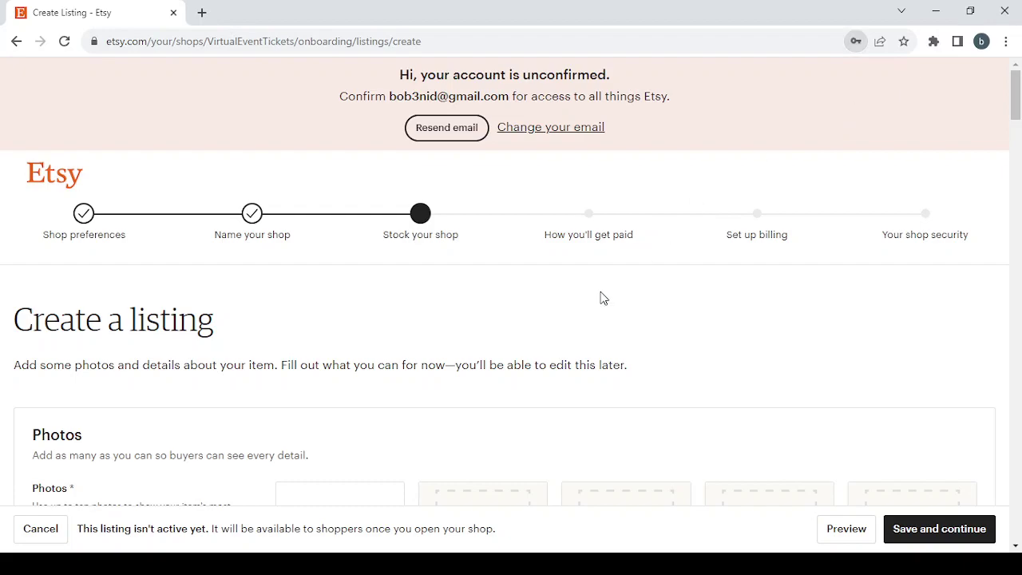
pyautogui.scroll(-2, 605, 296)
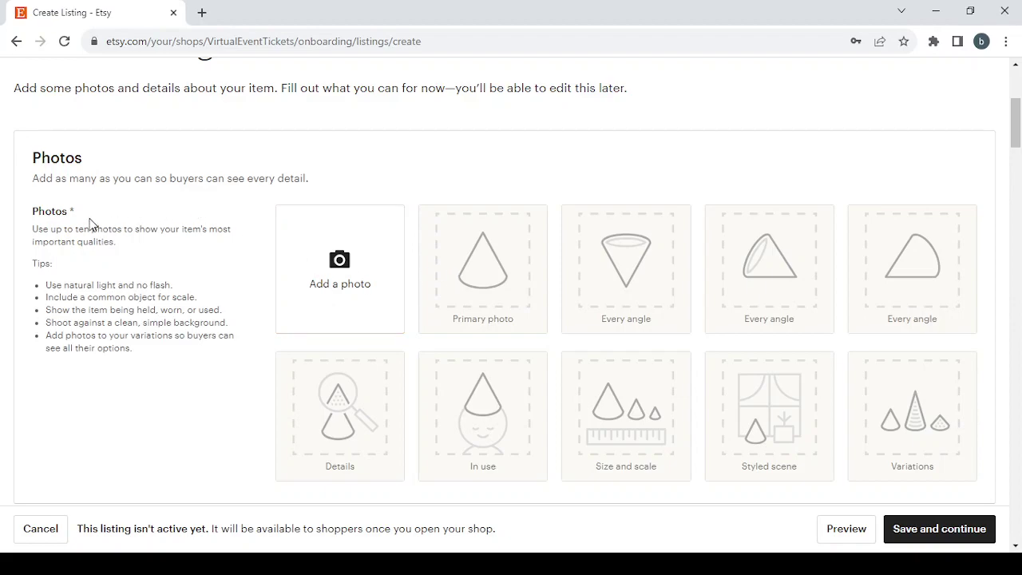
pyautogui.moveTo(77, 212); pyautogui.dragTo(70, 211)
pyautogui.moveTo(72, 210); pyautogui.dragTo(410, 159)
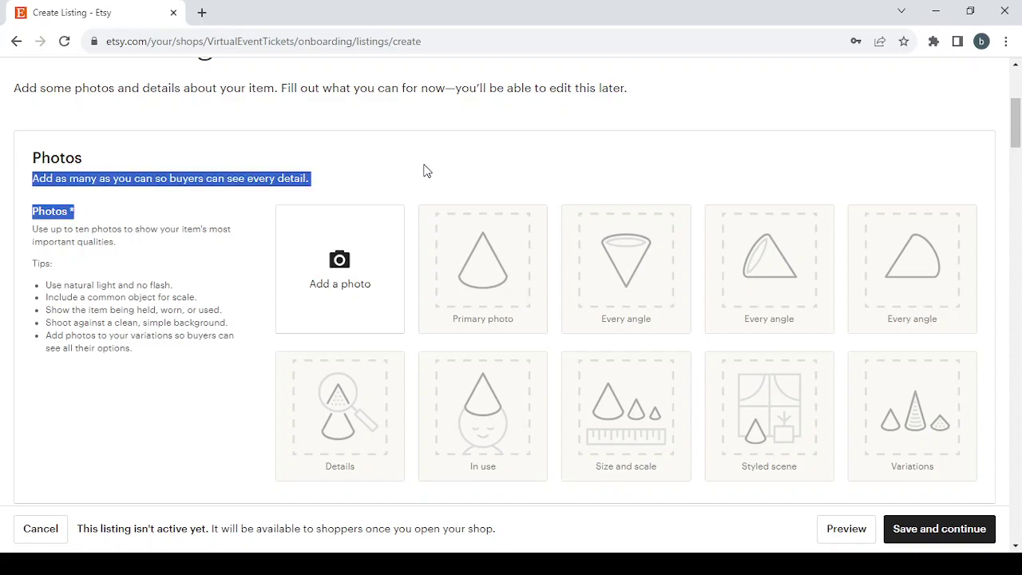
pyautogui.click(425, 170)
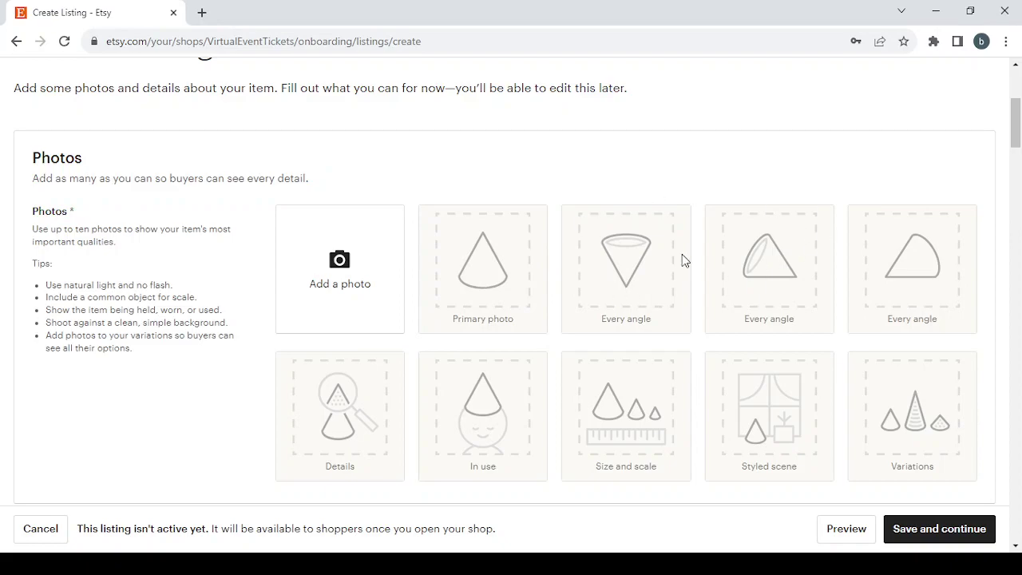
pyautogui.click(933, 535)
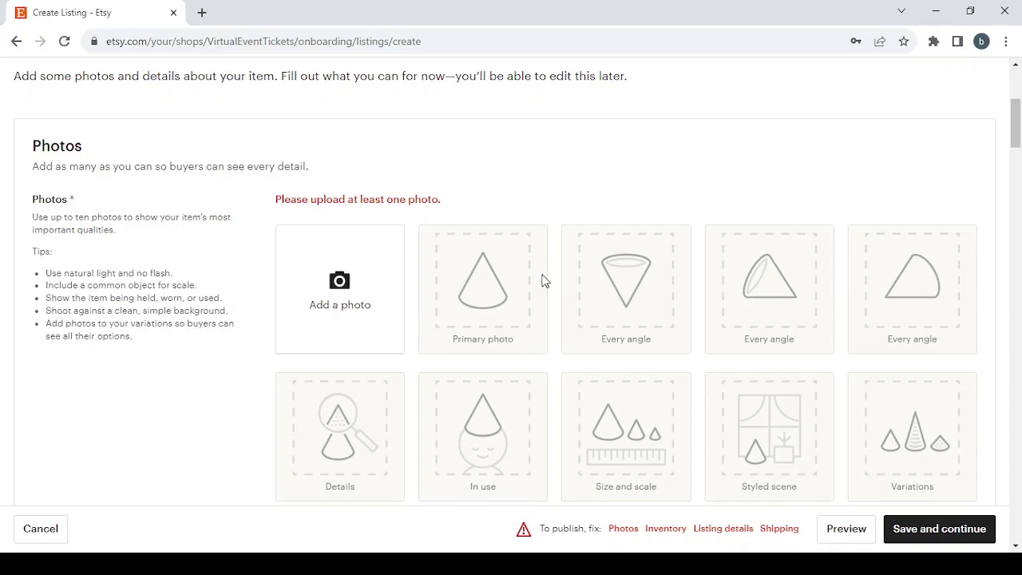
# Enter Virtual Event Tickets as the listing title in the listing details.
pyautogui.scroll(-1, 659, 246)
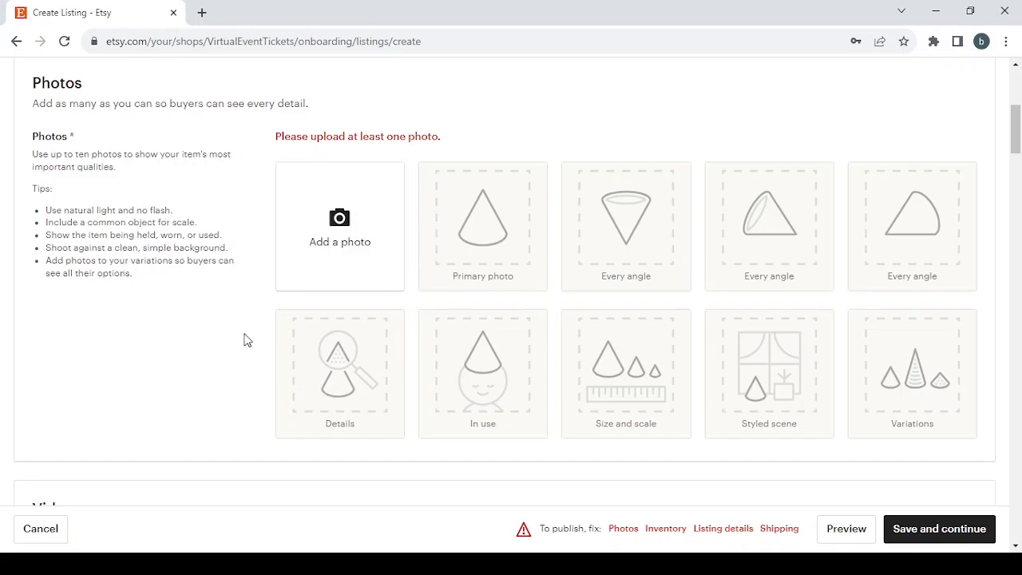
pyautogui.scroll(-5, 244, 336)
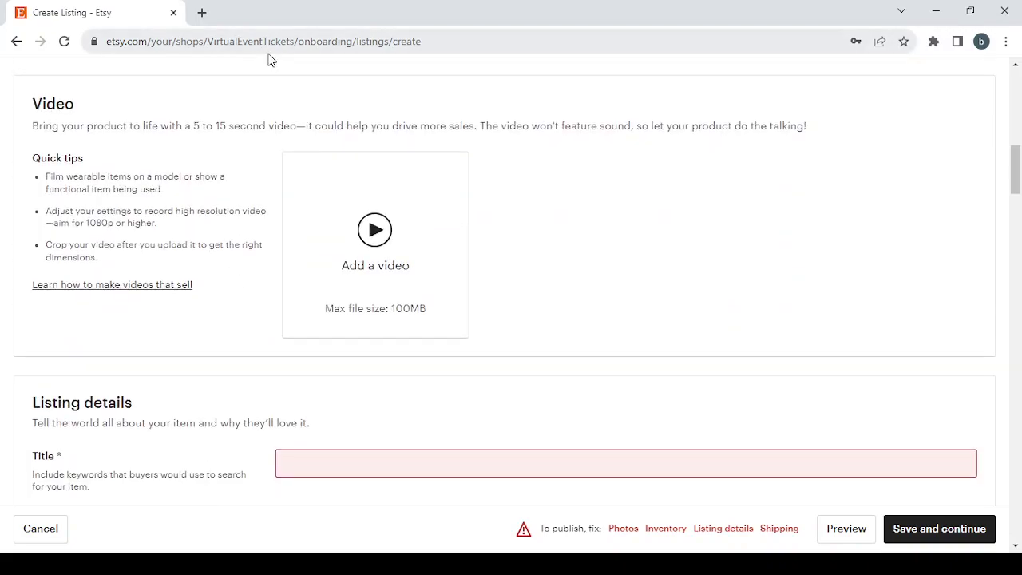
pyautogui.scroll(1, 257, 197)
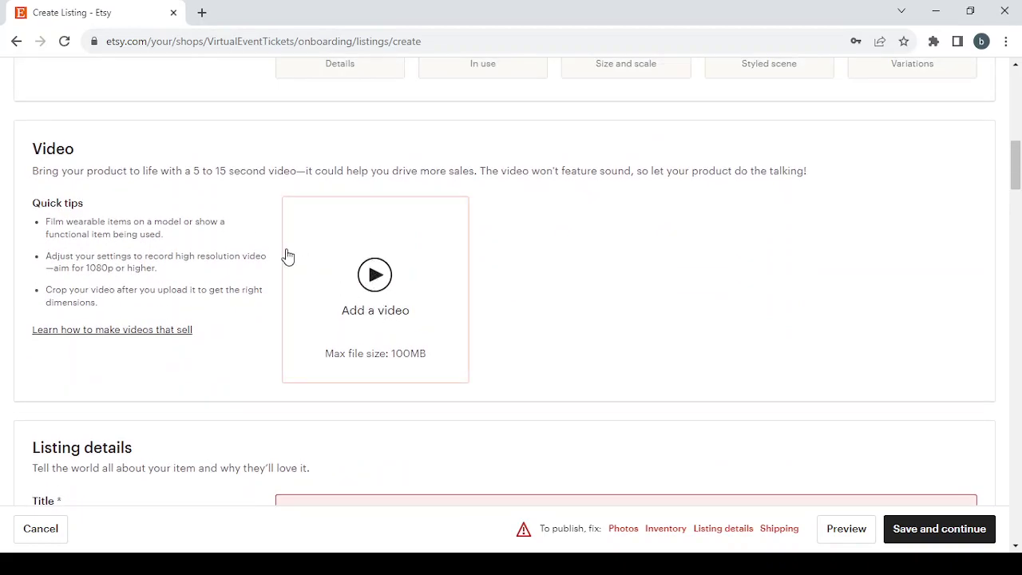
pyautogui.scroll(-2, 229, 280)
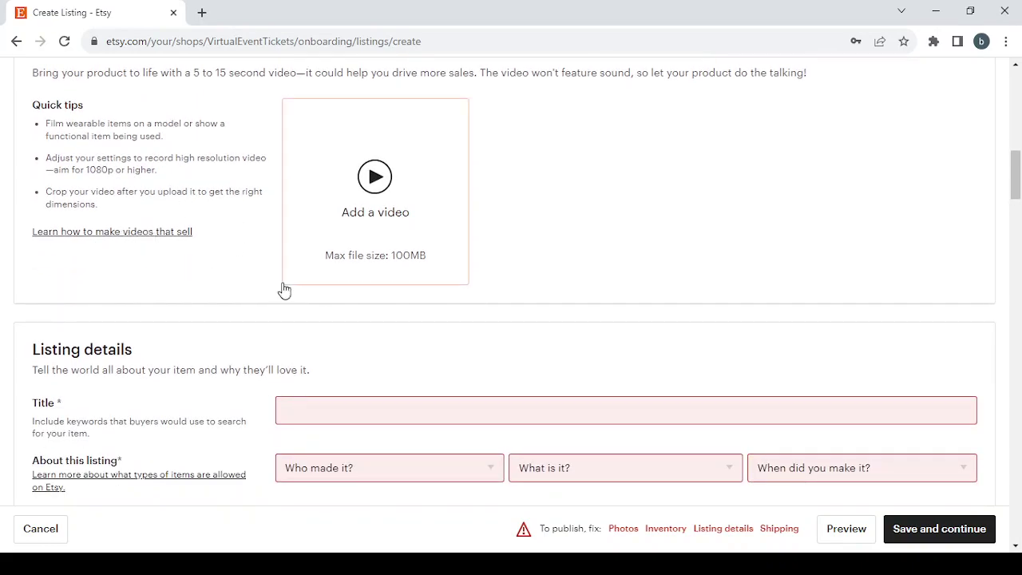
pyautogui.scroll(-3, 284, 289)
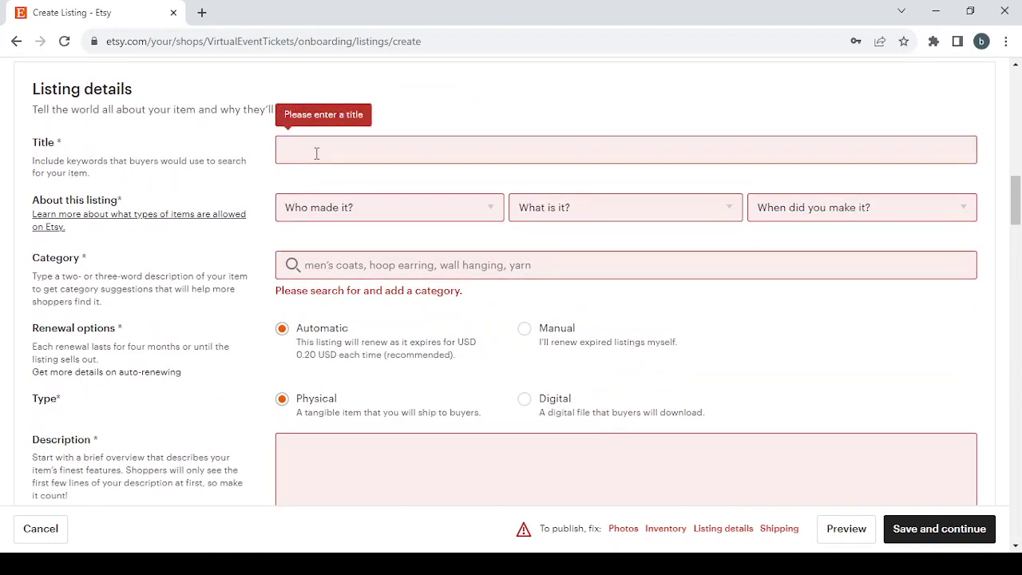
pyautogui.click(316, 153)
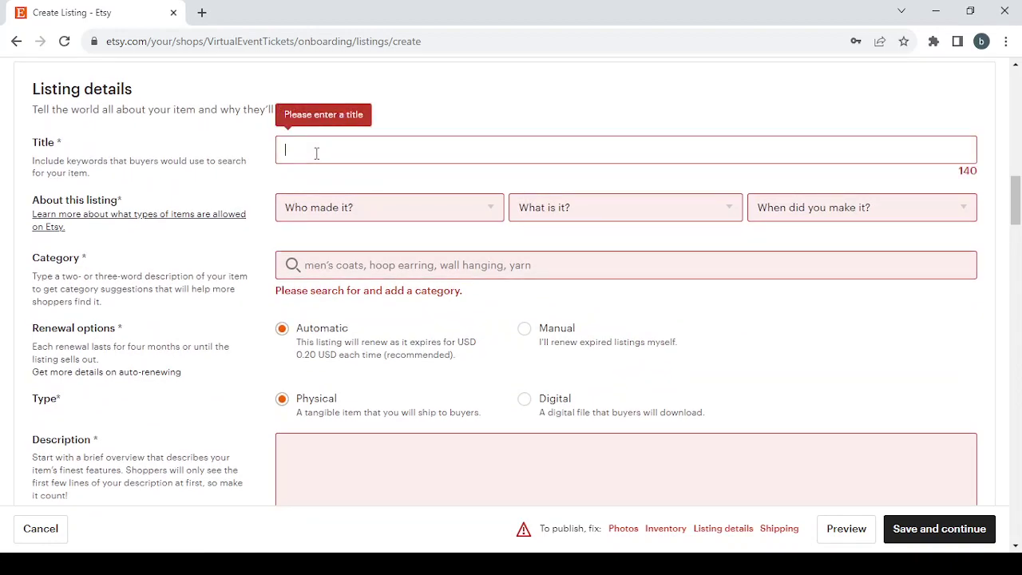
pyautogui.write('Virtual Event Tickets')
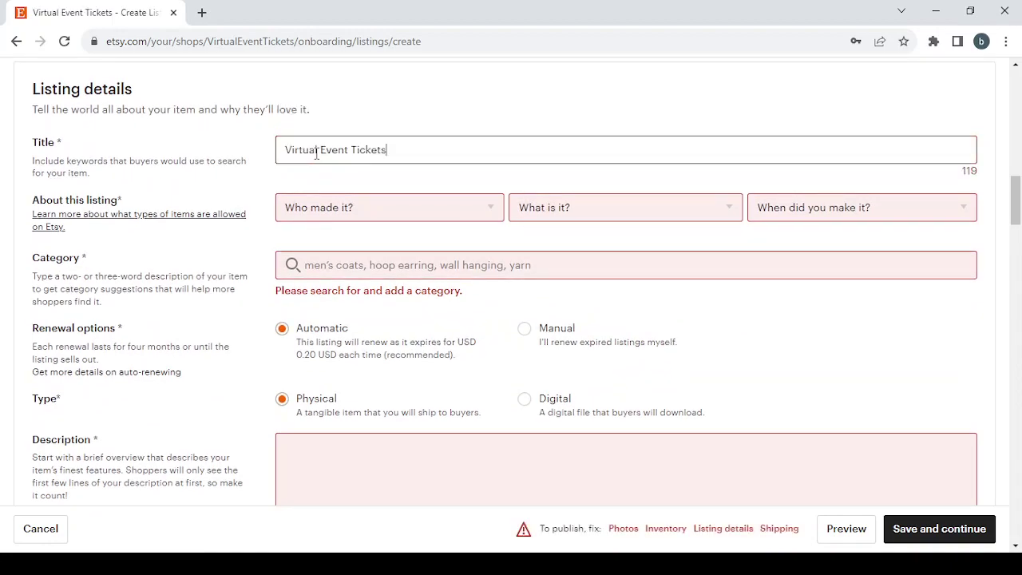
# Describe the listing as made by the seller (I did), a finished product, made in 2020 - 2023.
pyautogui.click(416, 205)
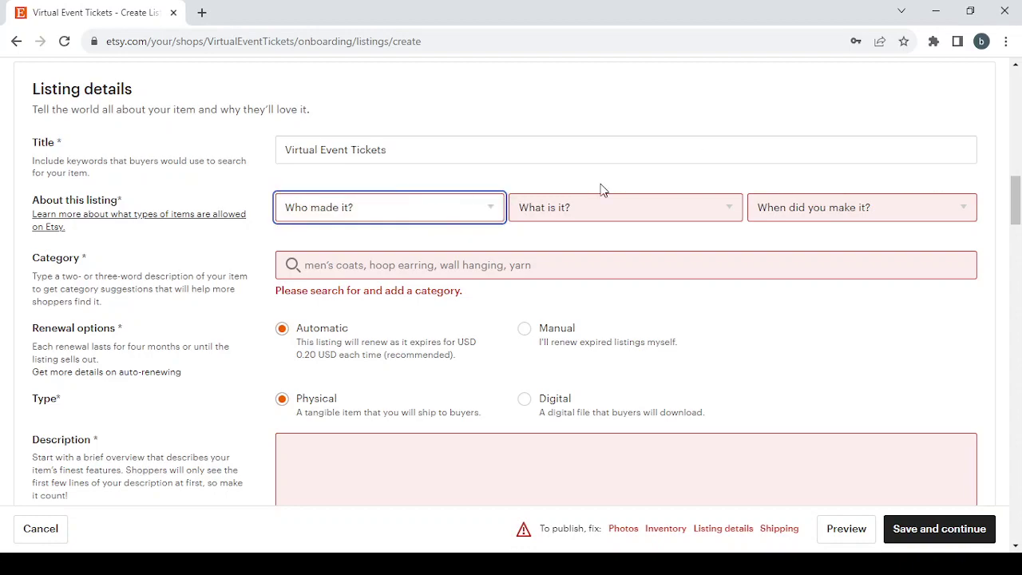
pyautogui.press('Down')
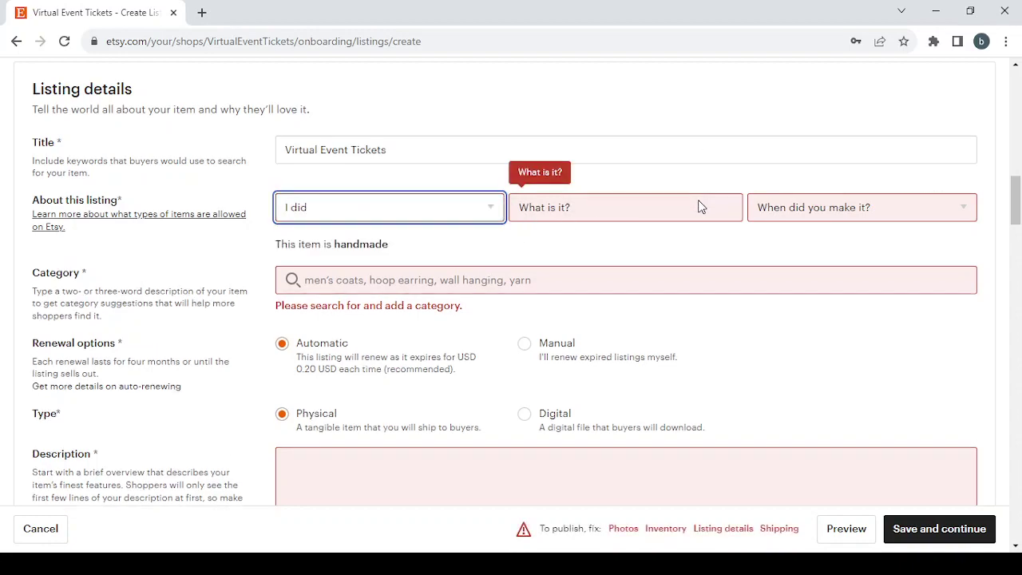
pyautogui.click(703, 206)
pyautogui.press('Down')
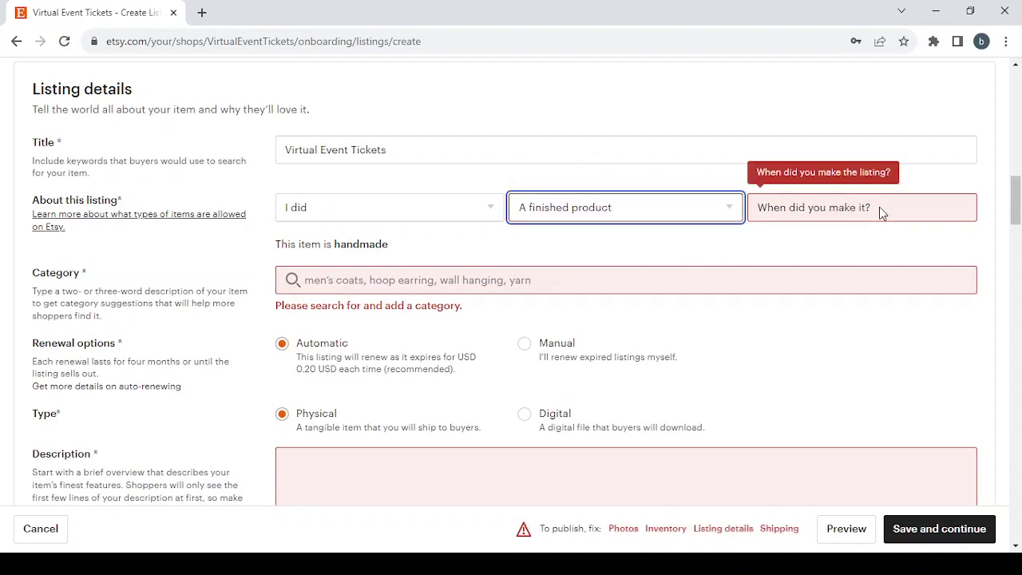
pyautogui.click(881, 210)
pyautogui.press('Down')
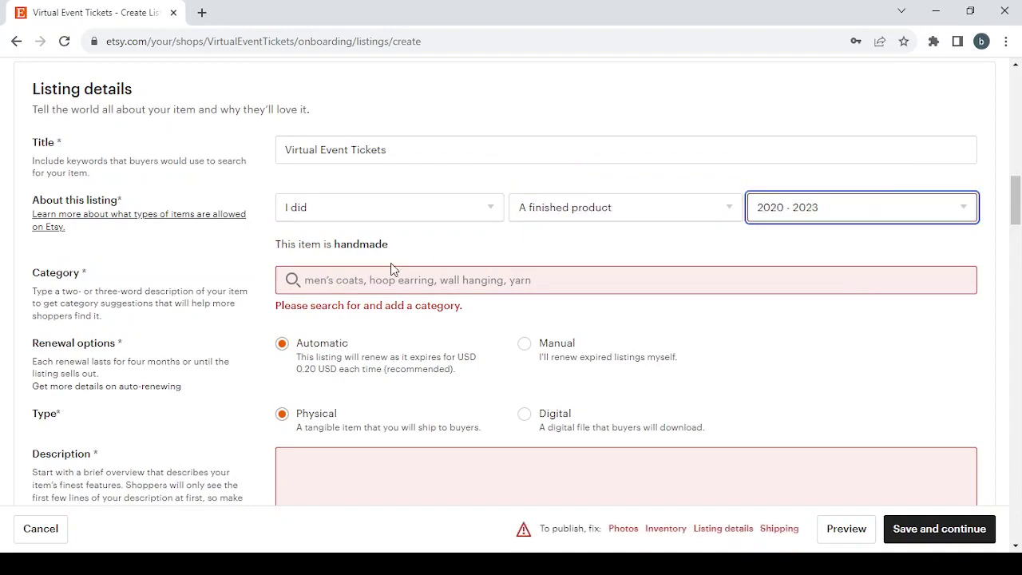
# Search the categories for Virtual Event Tickets and assign the suggested Invitations category to the listing.
pyautogui.click(314, 269)
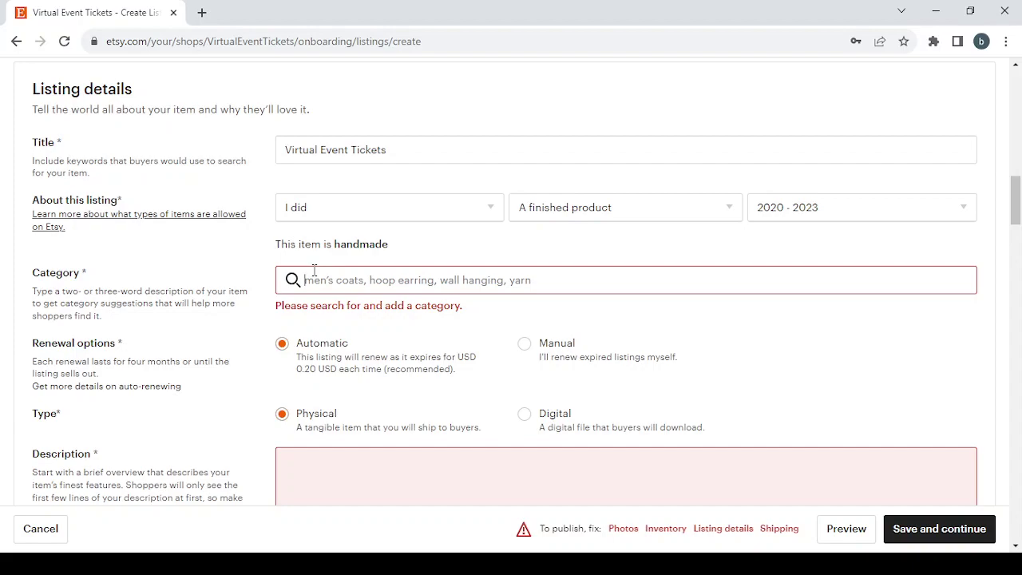
pyautogui.write('Virtual Event Tickets')
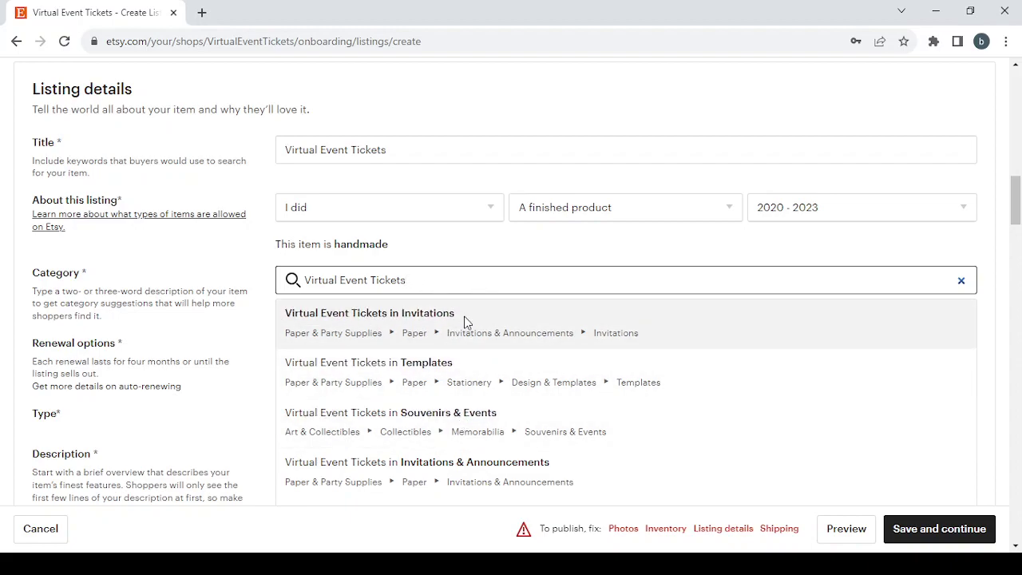
pyautogui.click(465, 321)
# Review the listing's optional attributes, renewal options, item type, description, section, tags and materials fields.
pyautogui.scroll(-3, 467, 323)
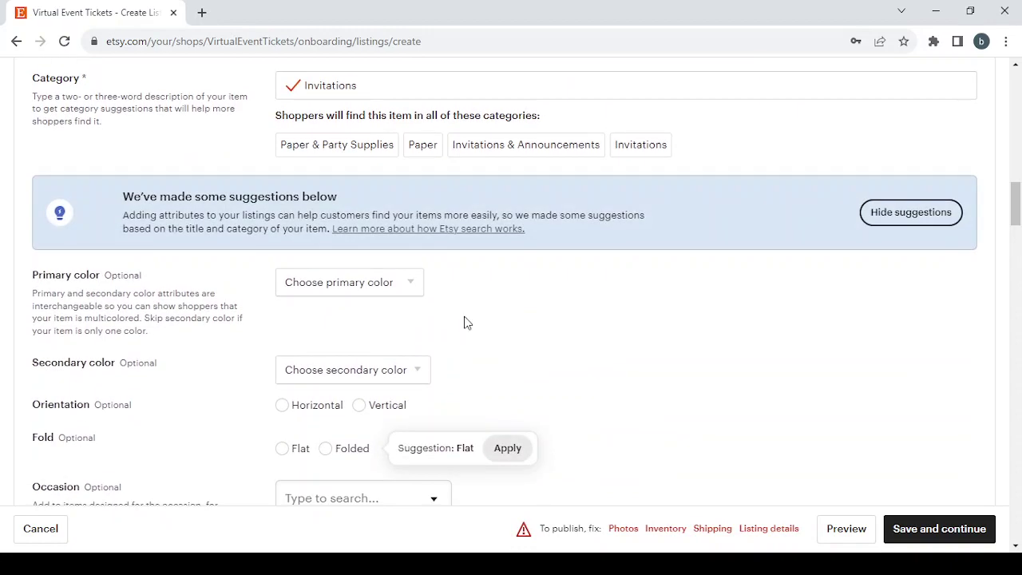
pyautogui.scroll(-1, 353, 322)
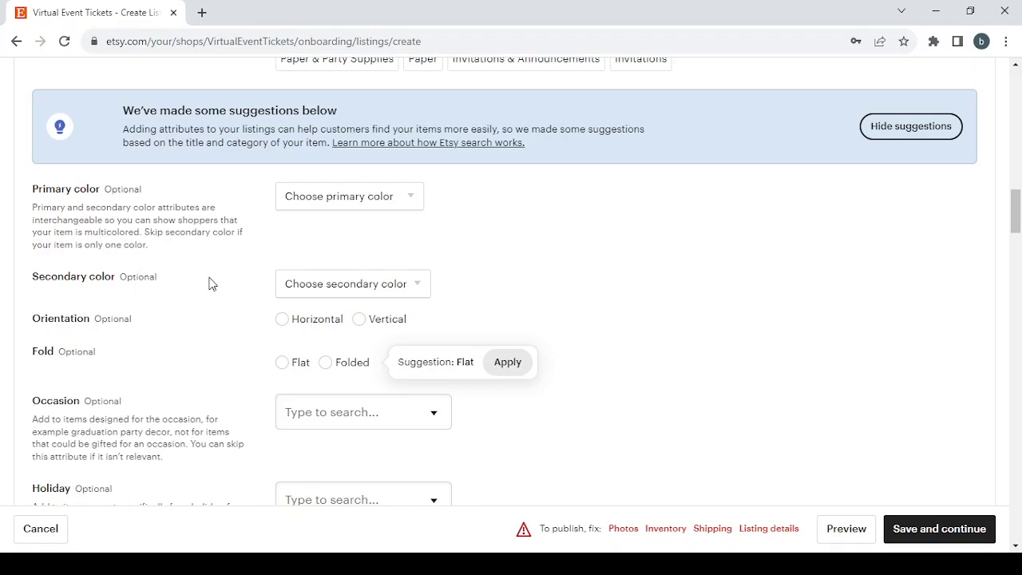
pyautogui.scroll(-5, 212, 283)
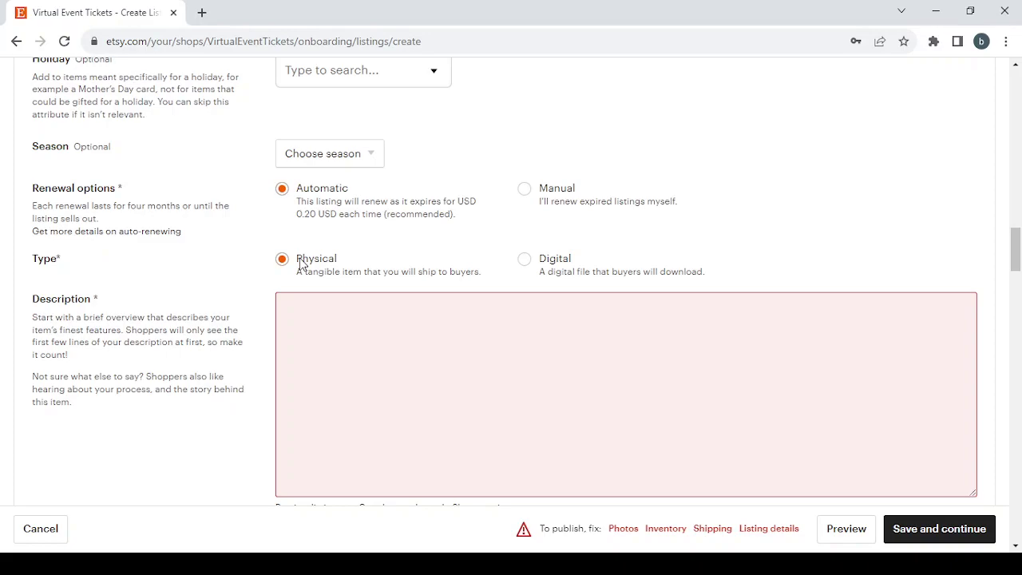
pyautogui.scroll(-2, 385, 288)
pyautogui.click(384, 288)
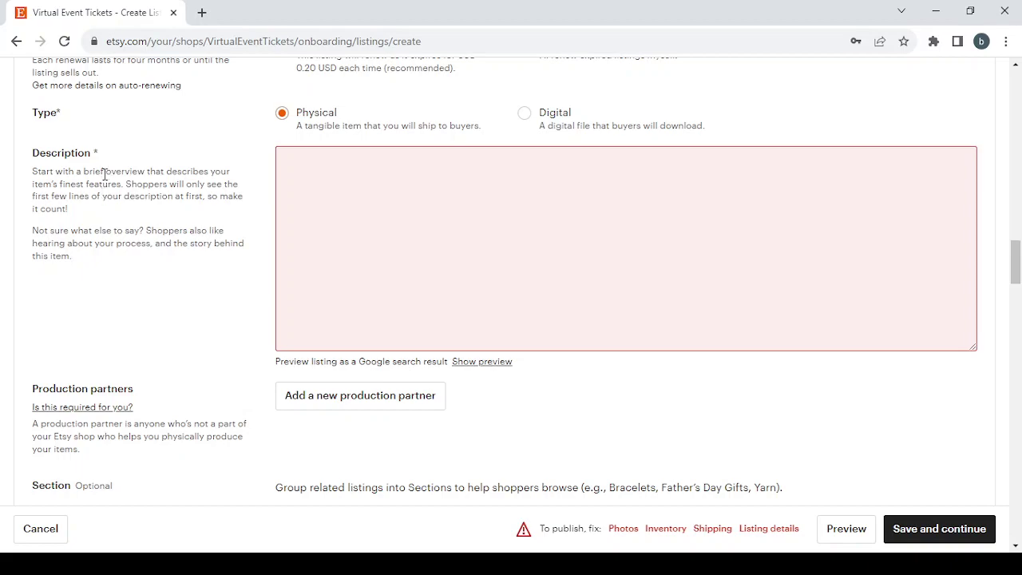
pyautogui.click(396, 224)
pyautogui.scroll(-4, 207, 312)
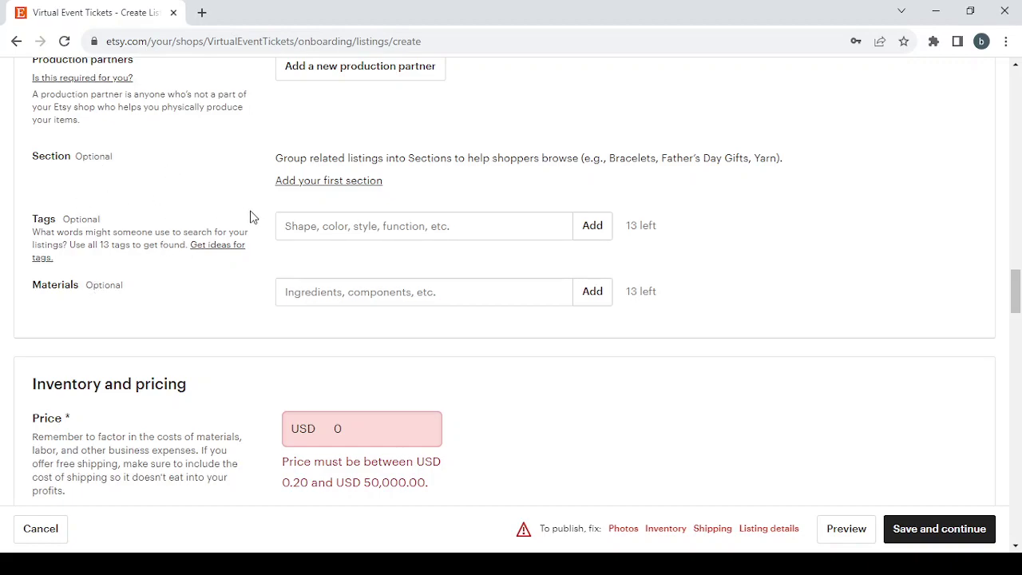
# Review the inventory and pricing fields along with the variations and personalization options of the listing.
pyautogui.scroll(-3, 250, 217)
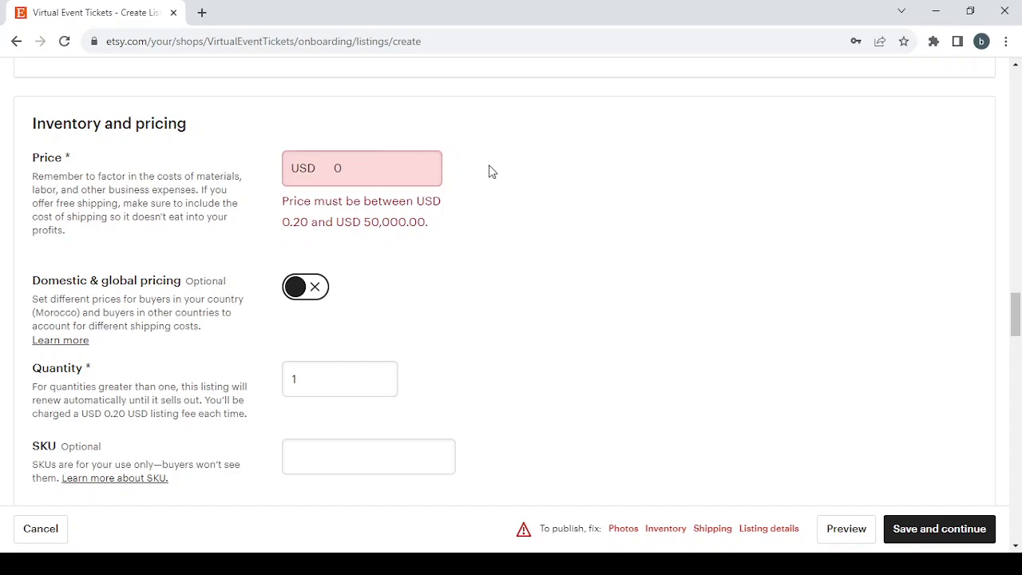
pyautogui.scroll(-1, 541, 218)
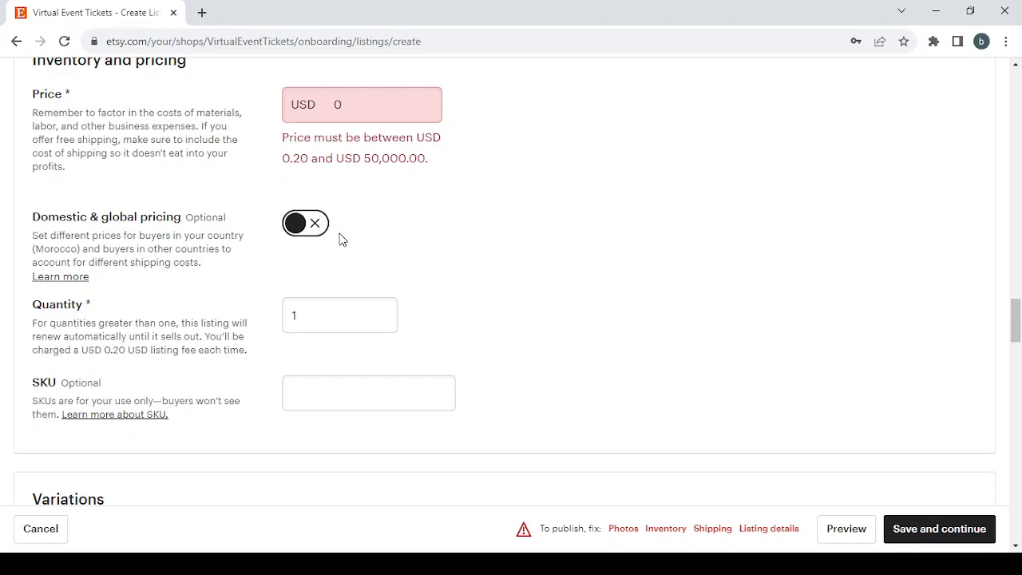
pyautogui.scroll(-3, 409, 270)
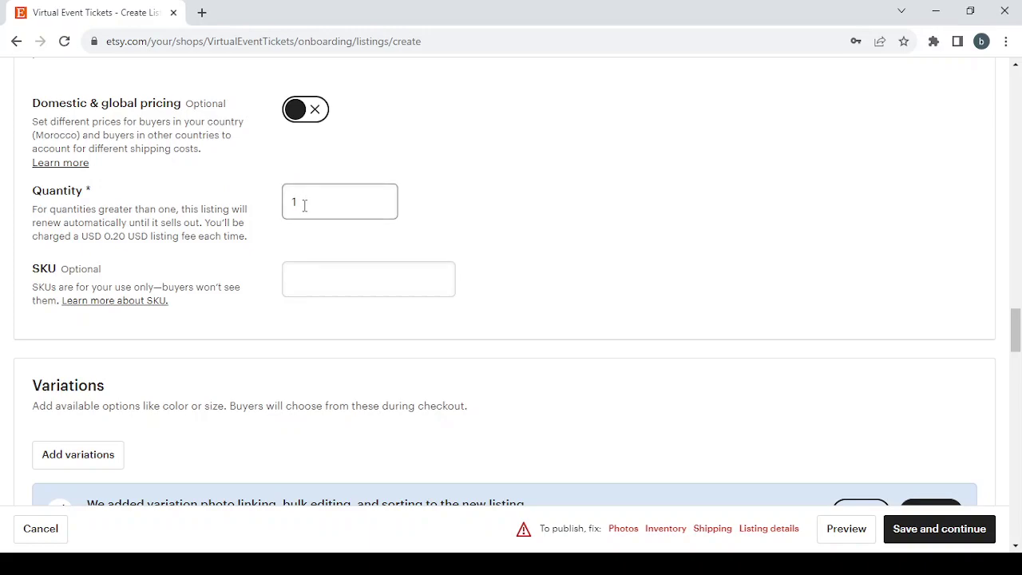
pyautogui.scroll(-2, 481, 235)
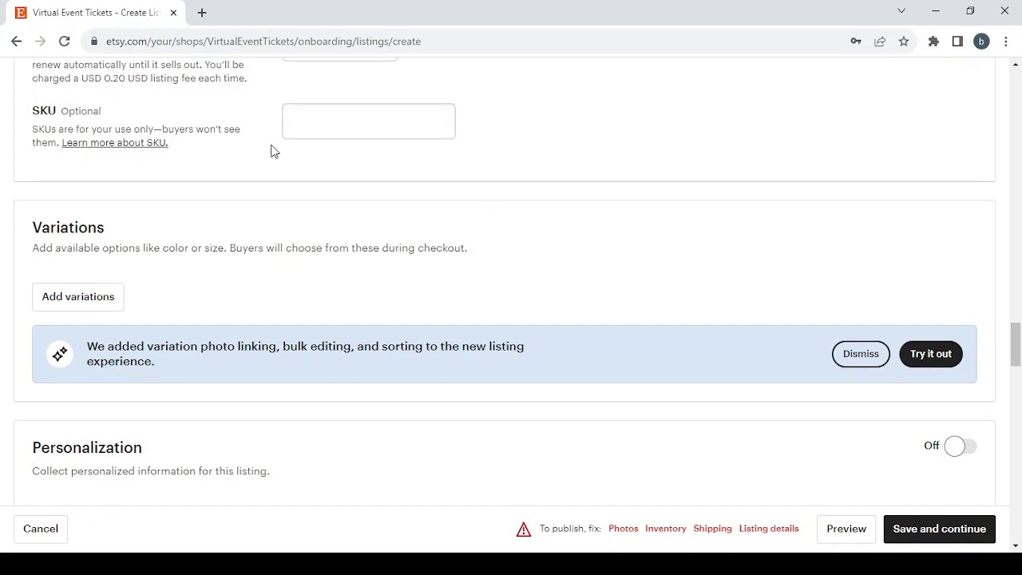
pyautogui.scroll(-1, 274, 151)
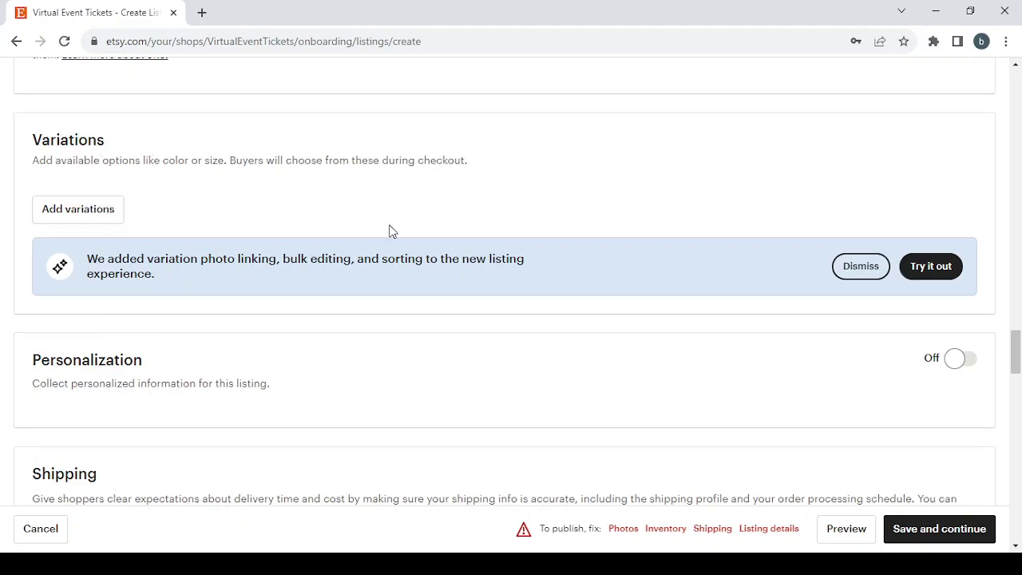
pyautogui.scroll(-2, 391, 231)
pyautogui.scroll(-1, 391, 231)
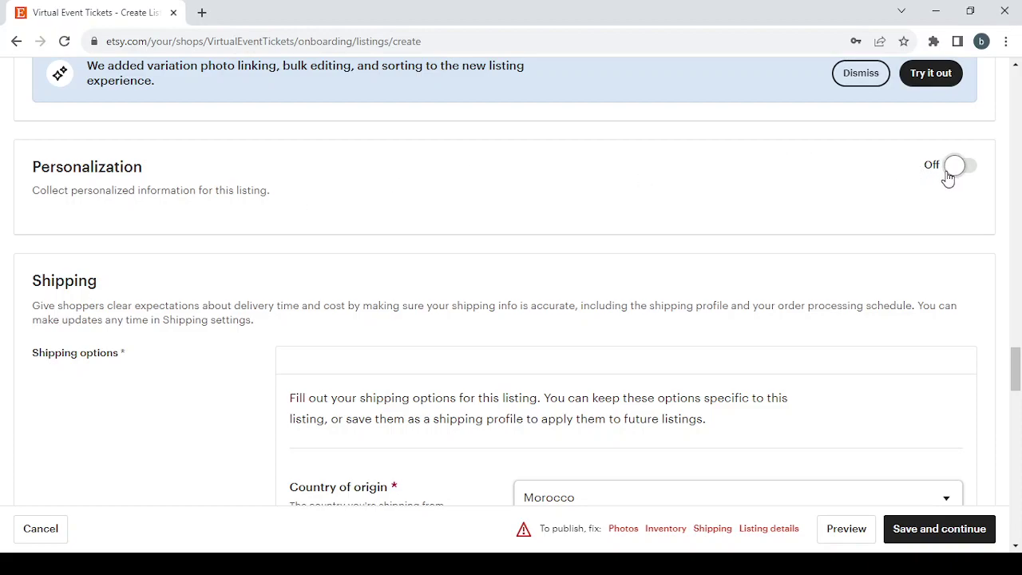
# Review the shipping options, including country of origin, postal code, processing time and standard shipping for each destination.
pyautogui.scroll(-2, 213, 243)
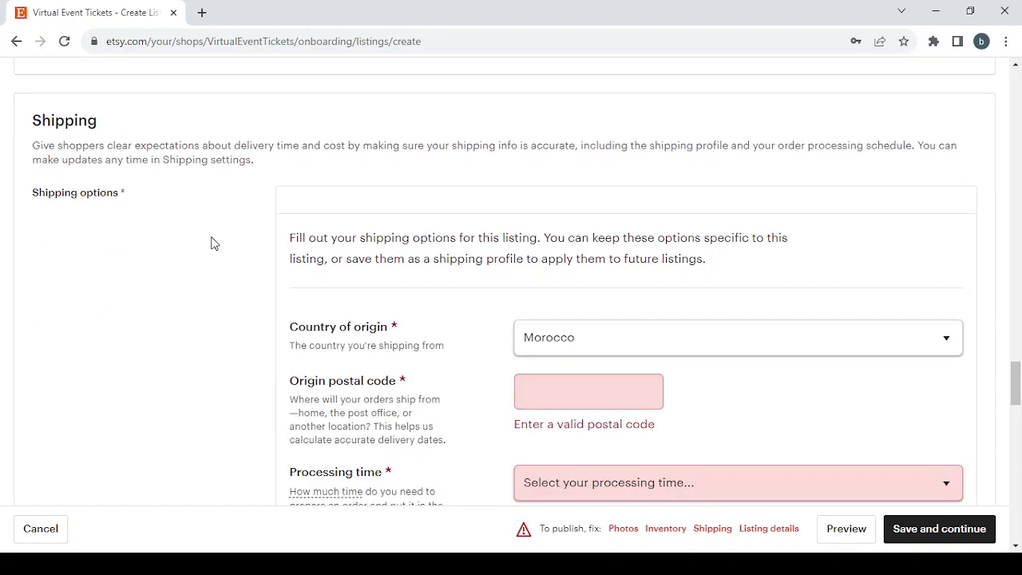
pyautogui.scroll(-1, 213, 242)
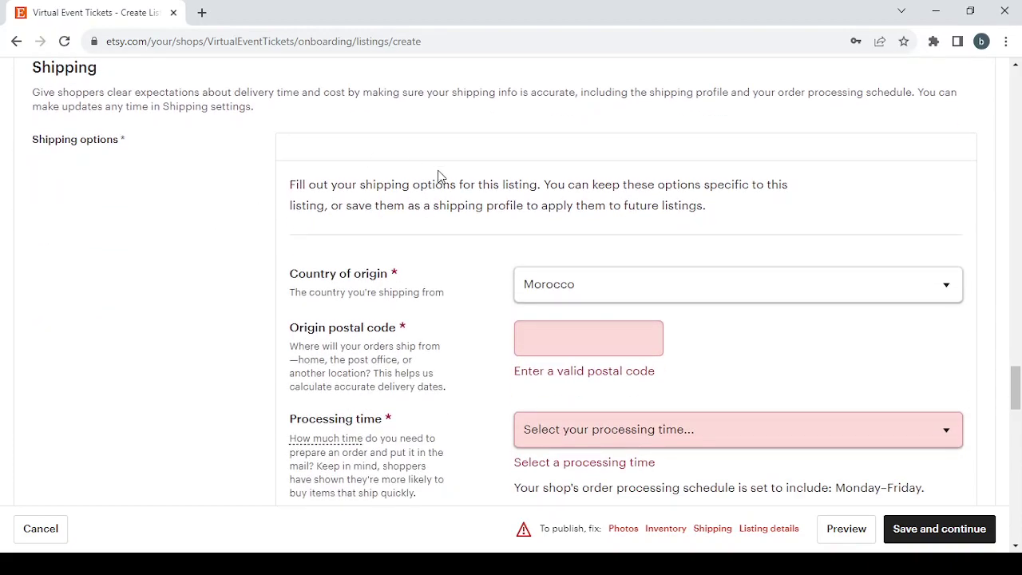
pyautogui.scroll(-1, 438, 176)
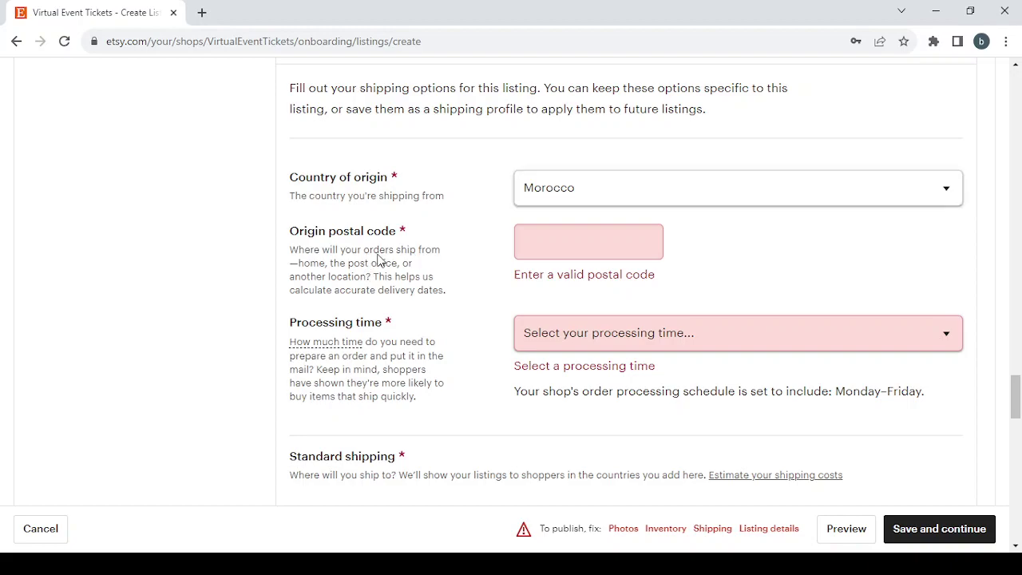
pyautogui.scroll(-2, 452, 336)
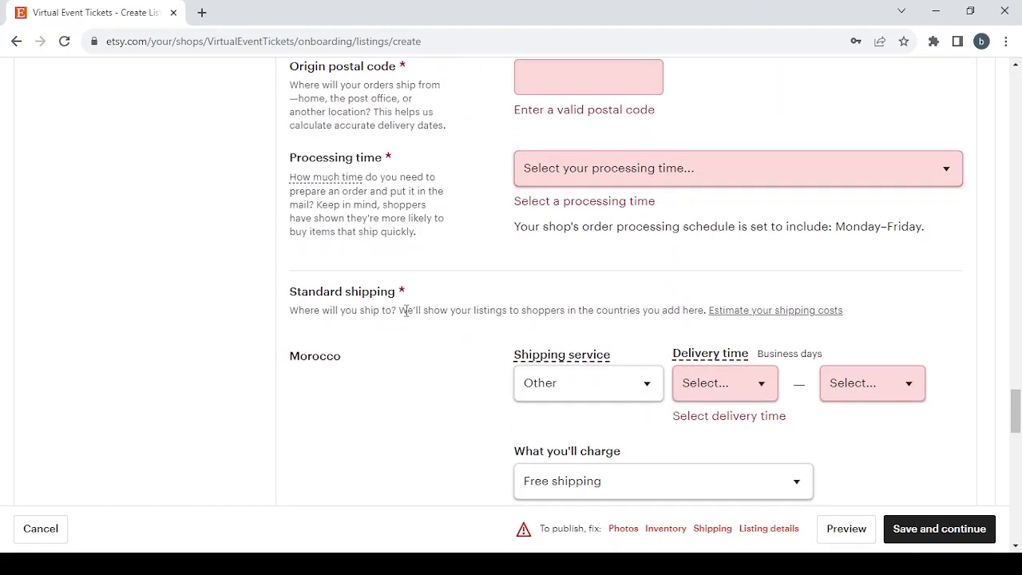
pyautogui.scroll(-4, 404, 311)
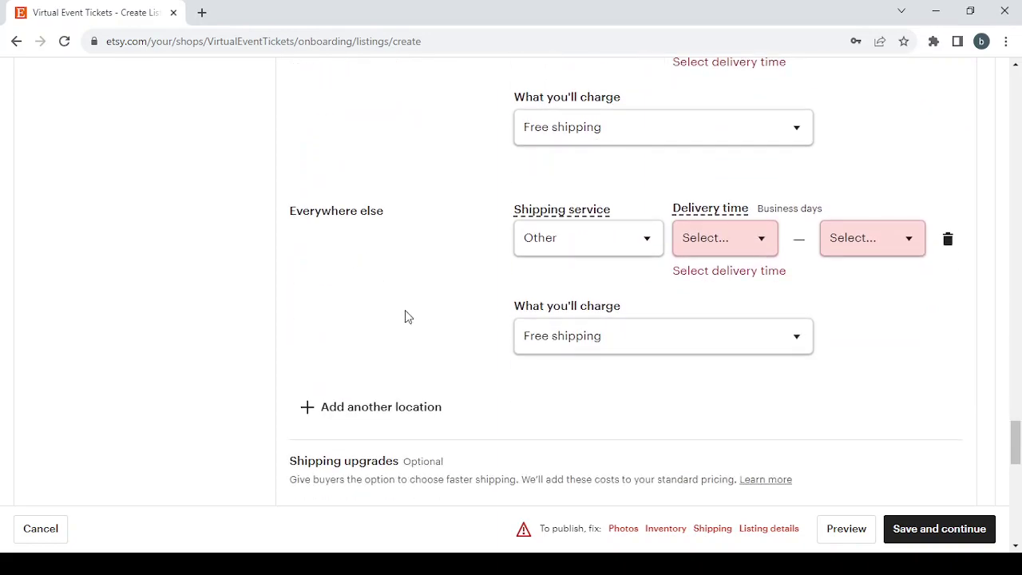
# Start a custom returns and exchanges policy for the listing and review its starter settings.
pyautogui.scroll(-7, 405, 316)
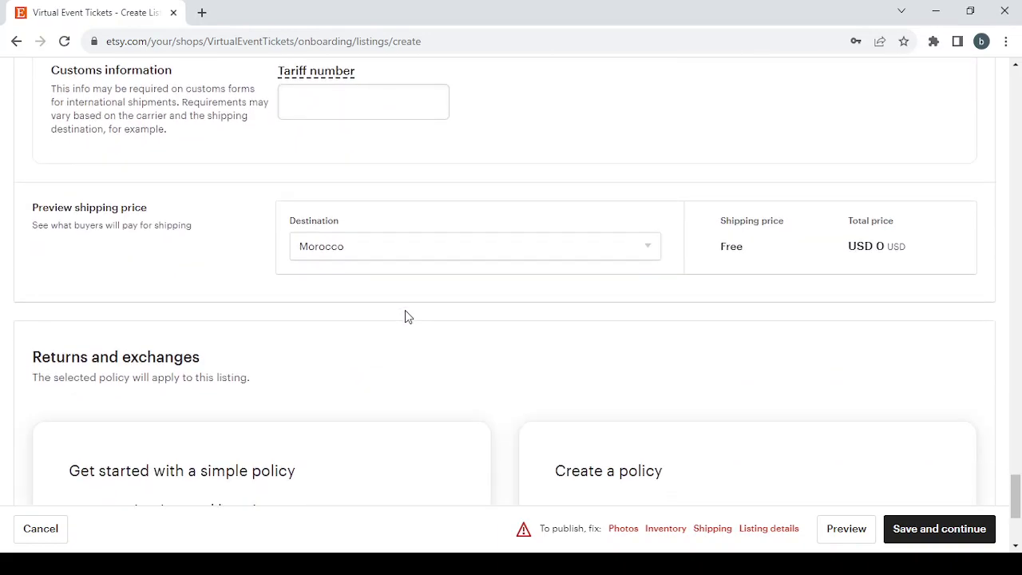
pyautogui.scroll(-2, 404, 317)
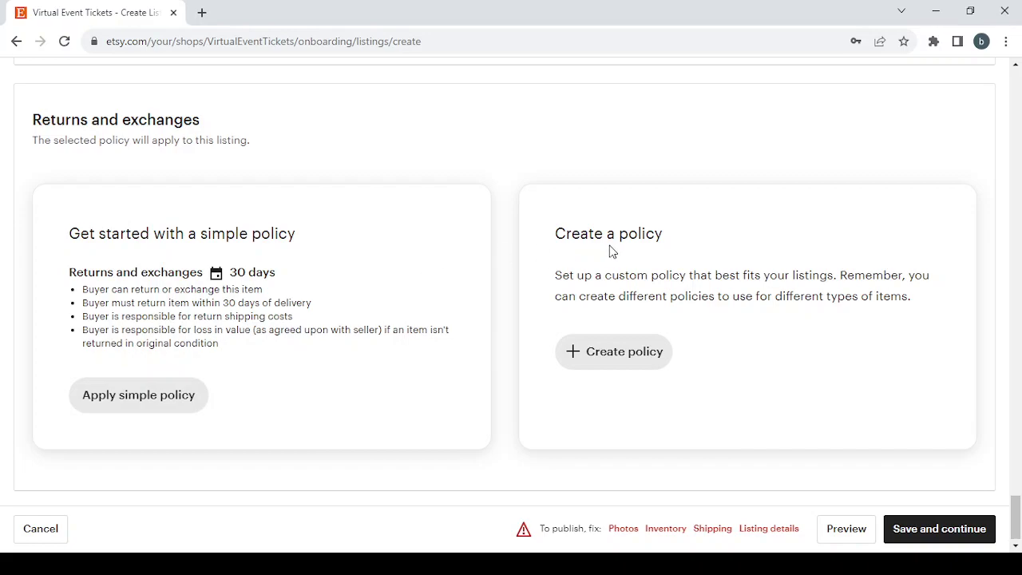
pyautogui.click(624, 349)
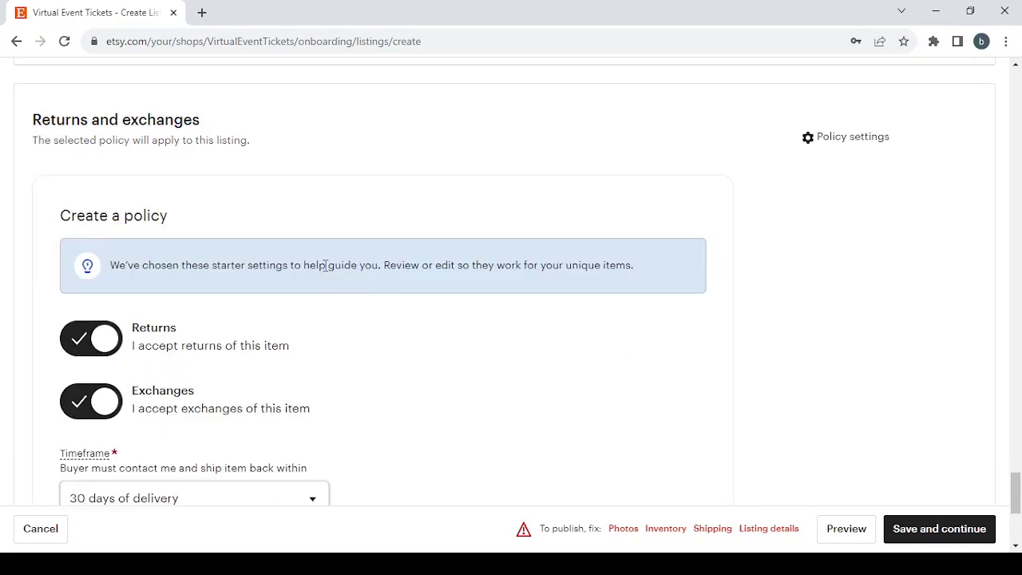
pyautogui.scroll(-2, 323, 264)
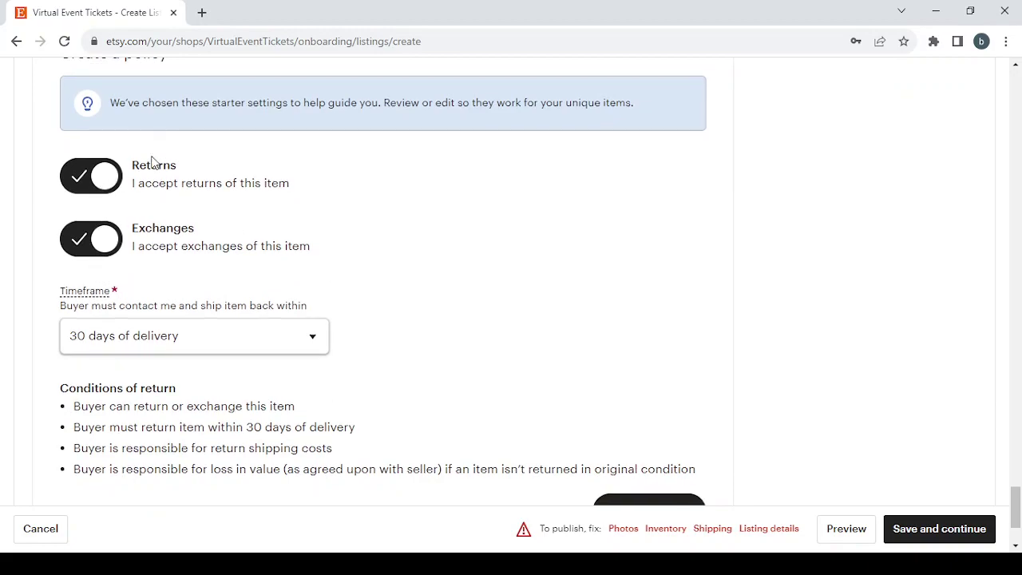
pyautogui.scroll(1, 347, 143)
pyautogui.scroll(-1, 347, 139)
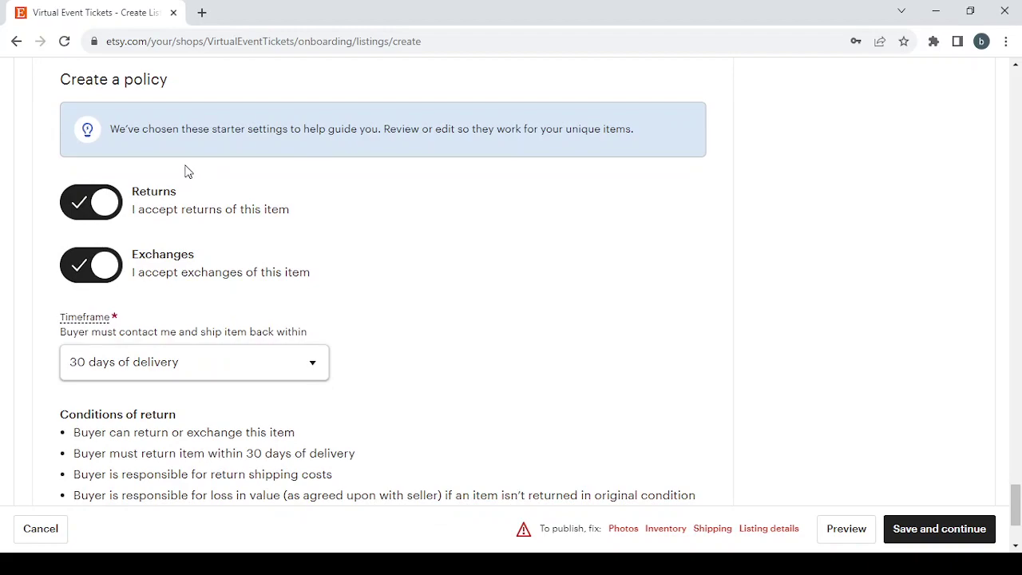
# Try switching the policy's acceptance of returns and exchanges off and back on.
pyautogui.click(70, 208)
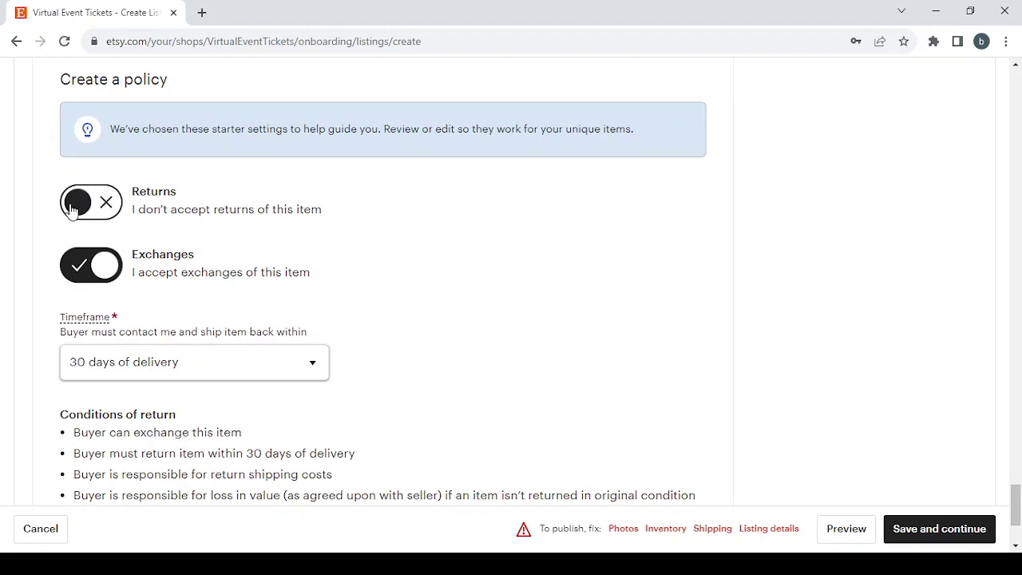
pyautogui.click(70, 208)
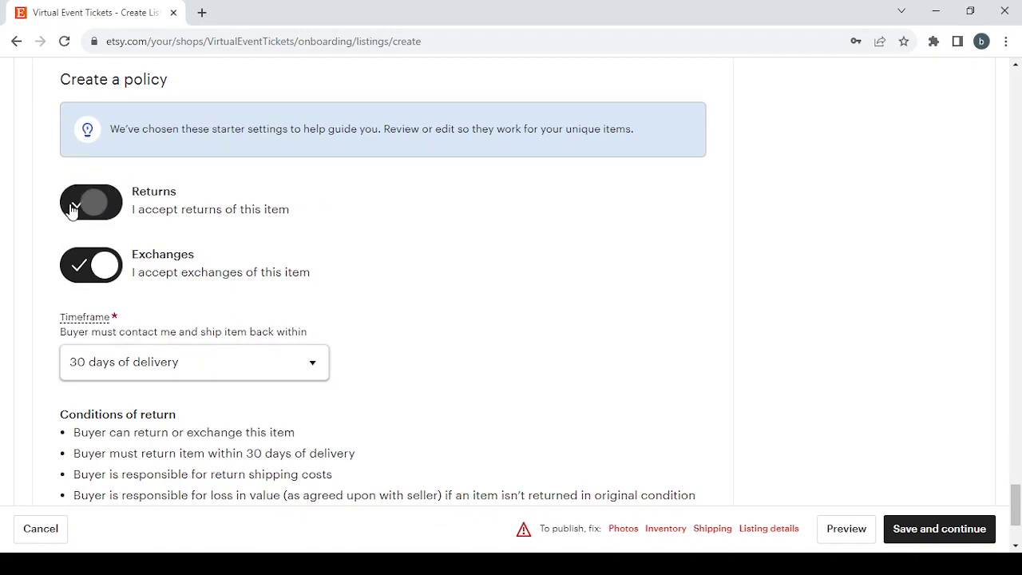
pyautogui.click(78, 277)
pyautogui.click(77, 276)
# Keep the policy timeframe at 30 days of delivery, and save and apply the policy to the listing.
pyautogui.scroll(-2, 317, 263)
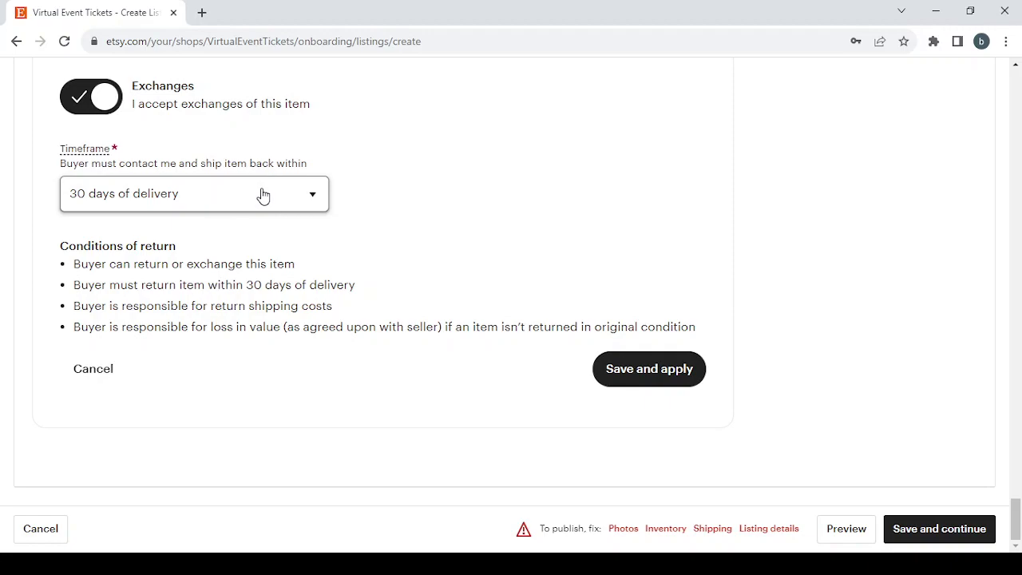
pyautogui.click(276, 200)
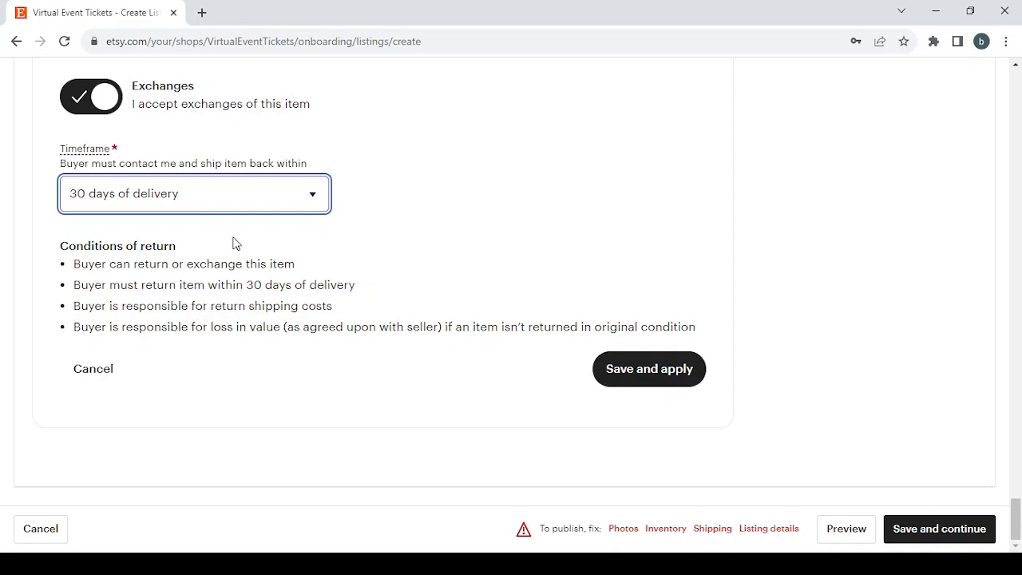
pyautogui.scroll(1, 556, 219)
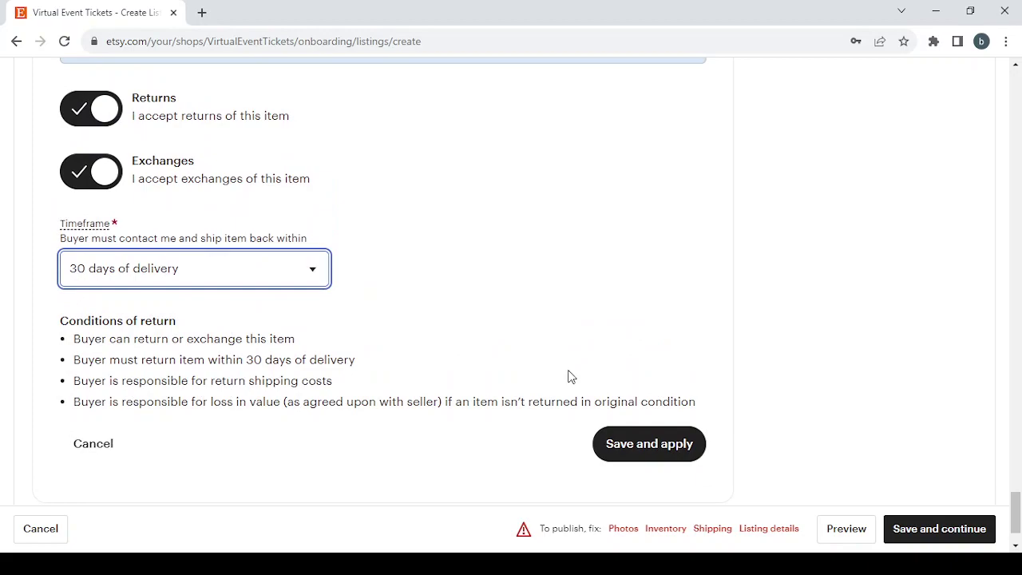
pyautogui.click(645, 444)
pyautogui.scroll(-2, 668, 324)
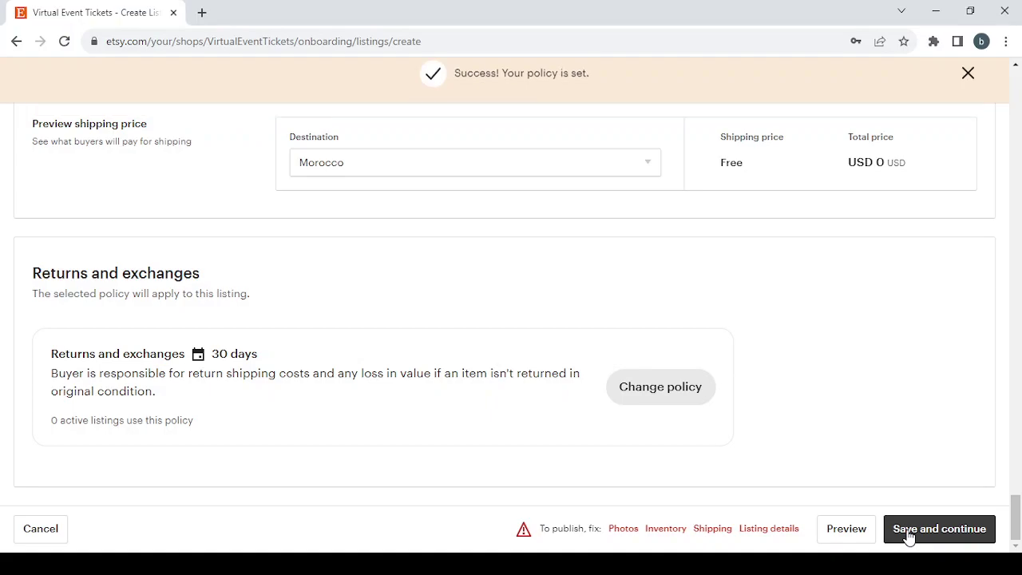
# Look back over the listing form, including the description, photo and video sections.
pyautogui.scroll(20, 479, 278)
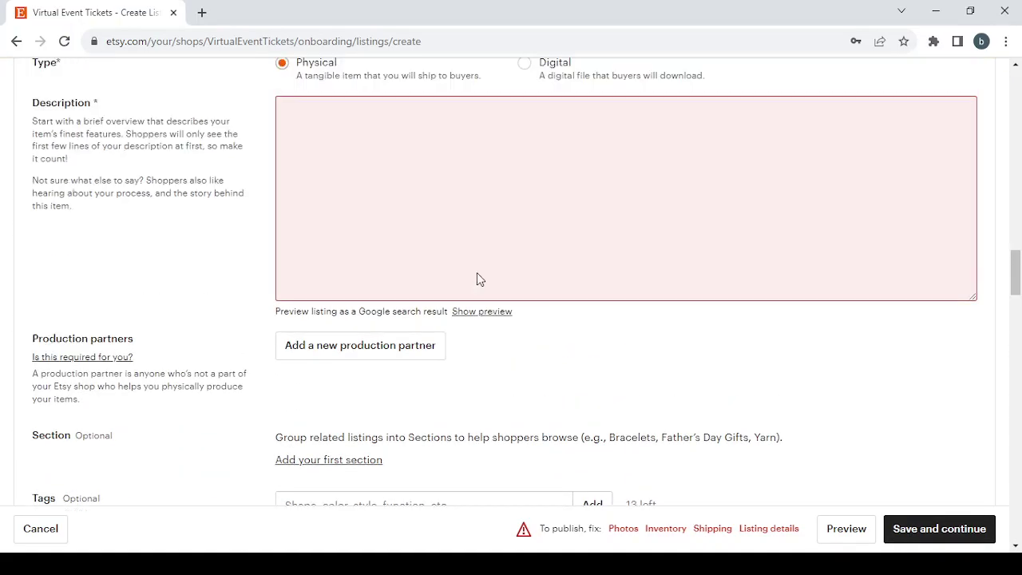
pyautogui.scroll(3, 479, 279)
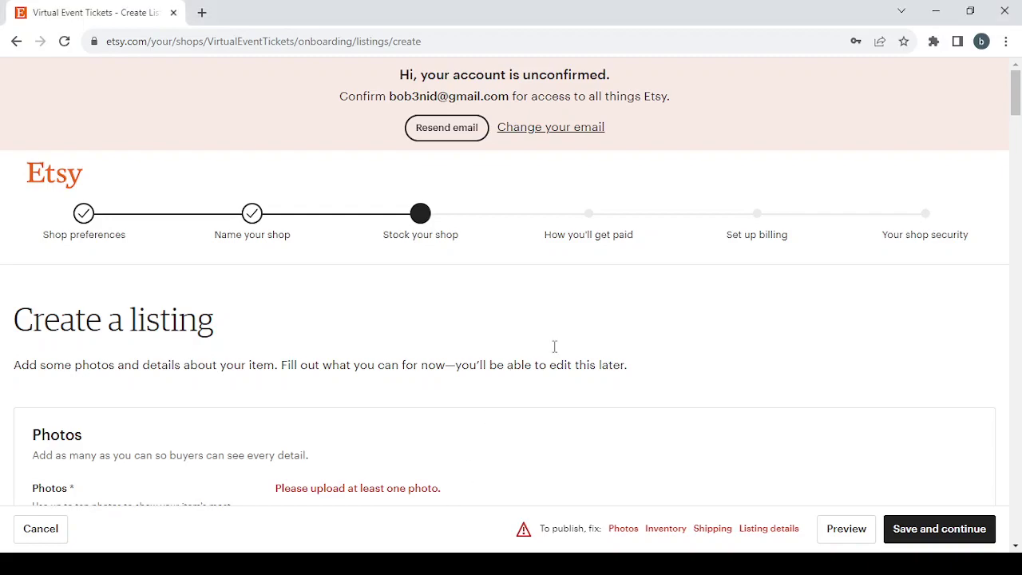
pyautogui.scroll(-2, 614, 344)
pyautogui.scroll(-5, 614, 344)
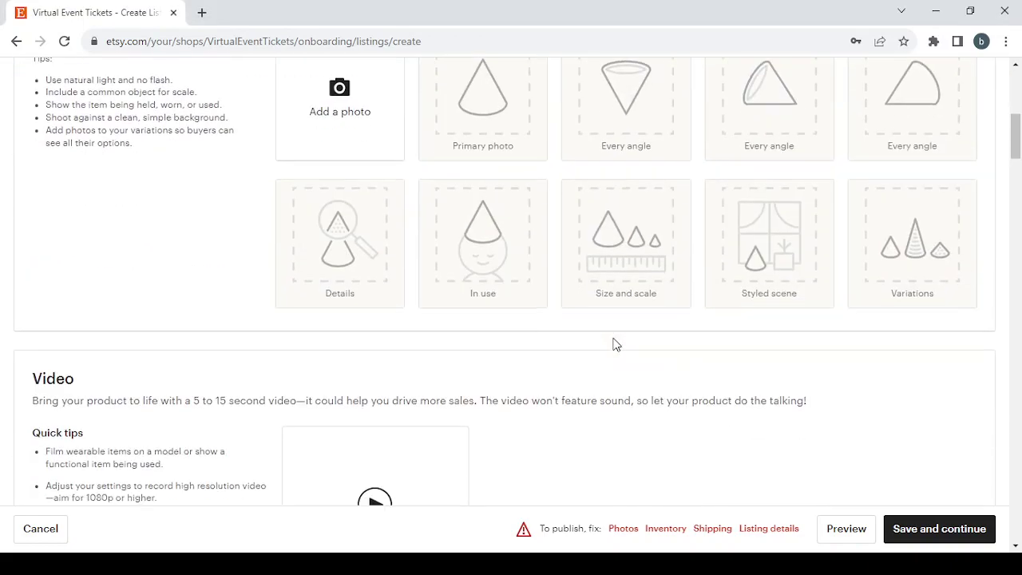
pyautogui.scroll(-1, 614, 344)
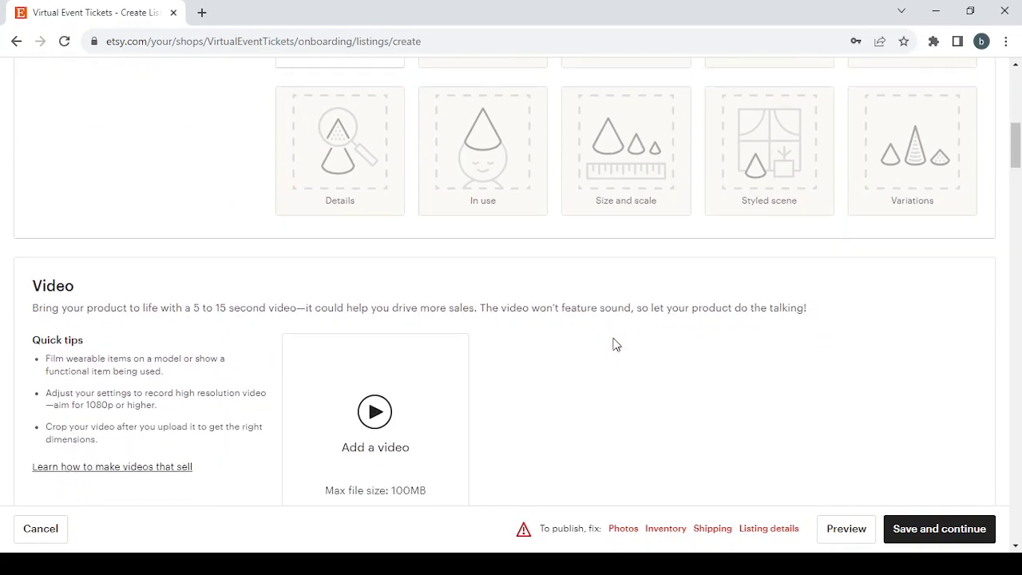